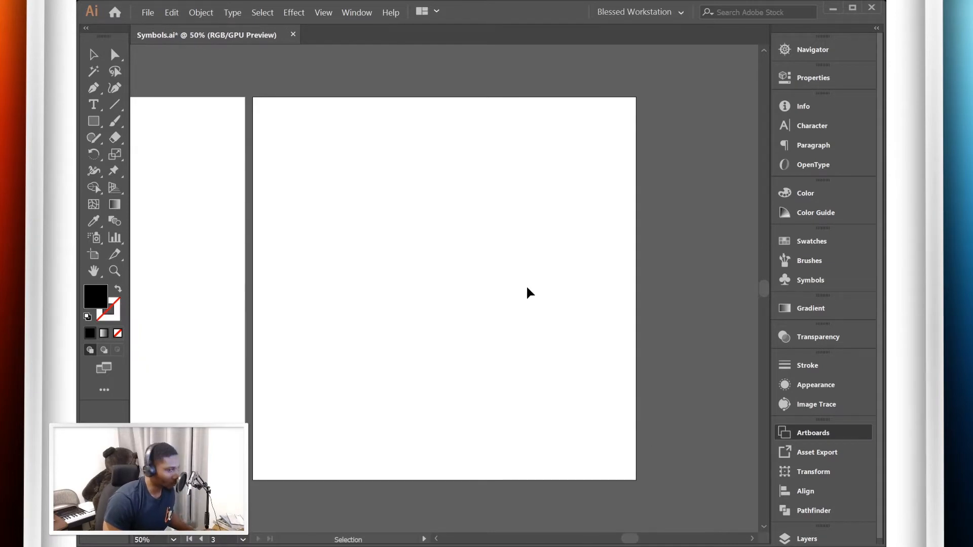
- Spread the circle, square and cross from the stacked symbol artwork onto the second, third and fourth artboards
scroll(499, 245, "down", 2)
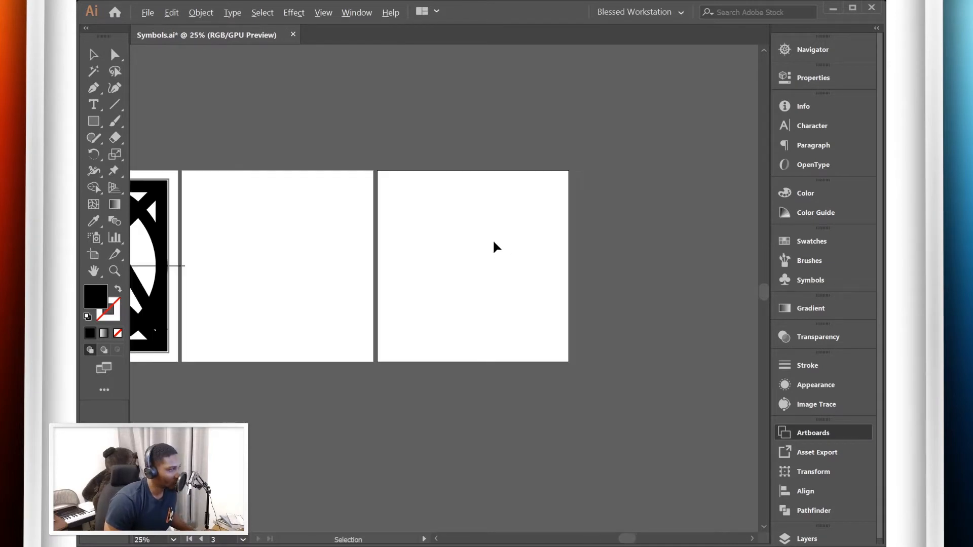
left_click_drag(176, 296, 409, 283)
scroll(409, 282, "up", 1)
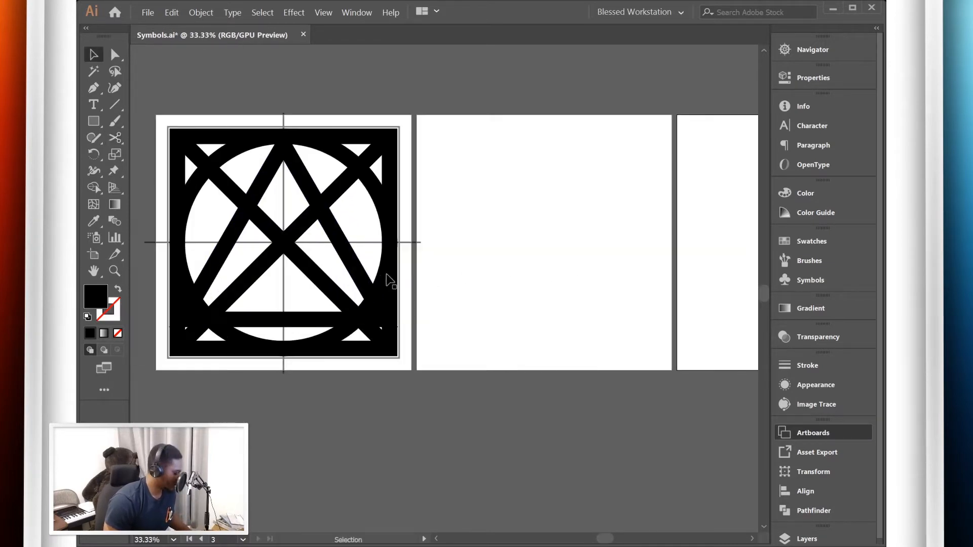
left_click(728, 526)
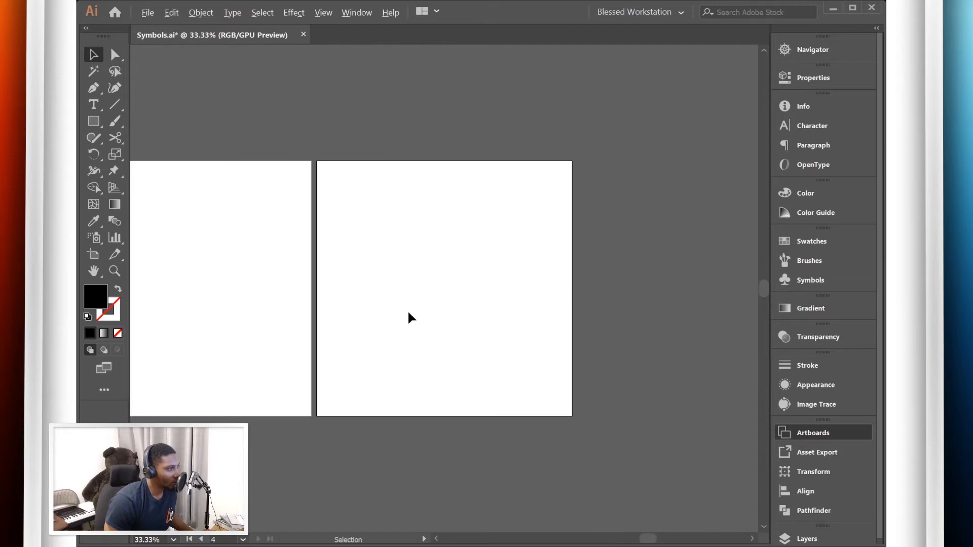
scroll(717, 261, "left", 6)
scroll(500, 235, "down", 1)
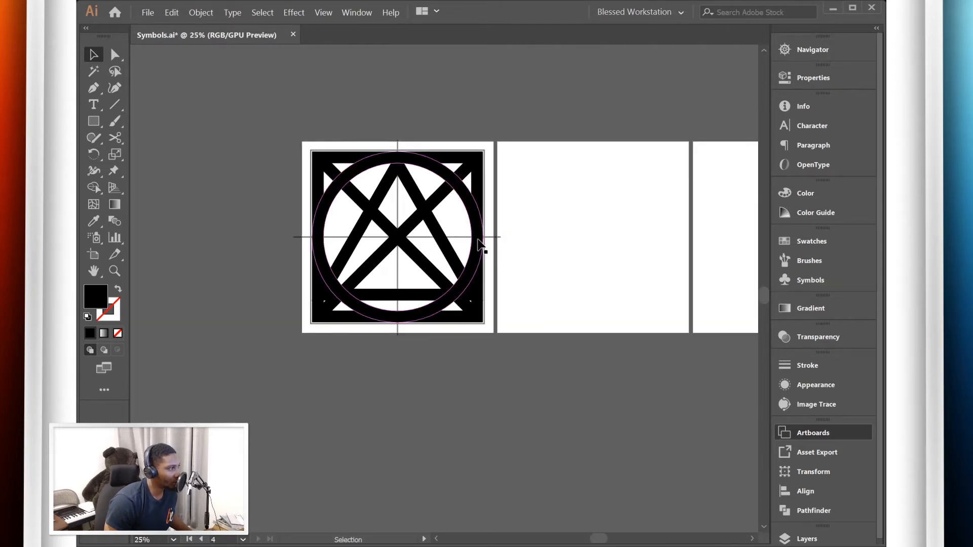
left_click_drag(478, 244, 671, 246)
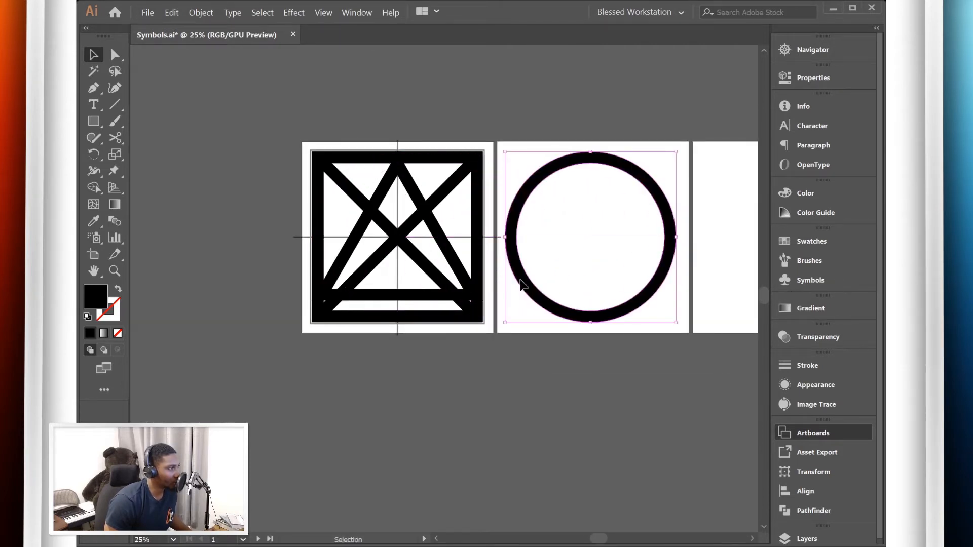
left_click_drag(429, 319, 606, 336)
scroll(697, 324, "down", 2)
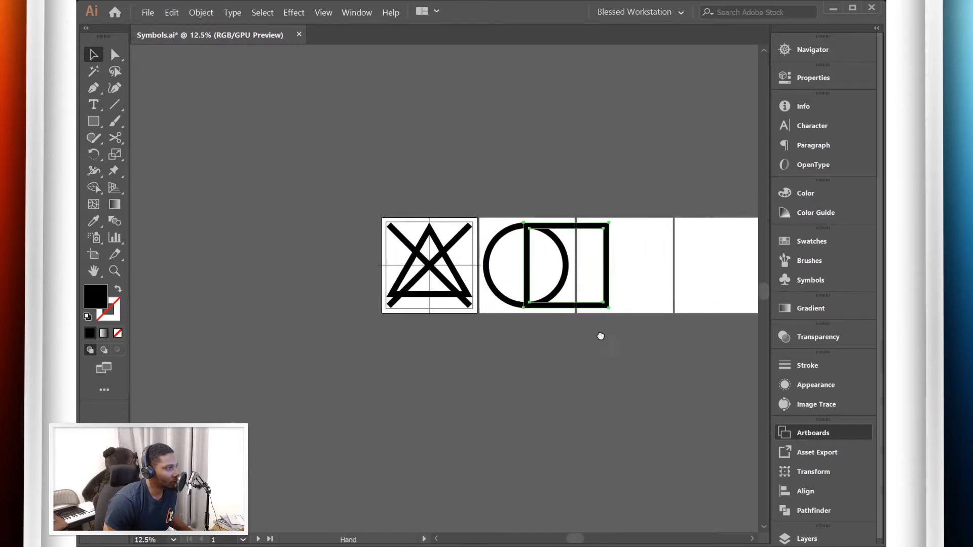
left_click_drag(608, 279, 657, 277)
left_click_drag(429, 268, 724, 275)
left_click(707, 331)
left_click_drag(503, 328, 512, 412)
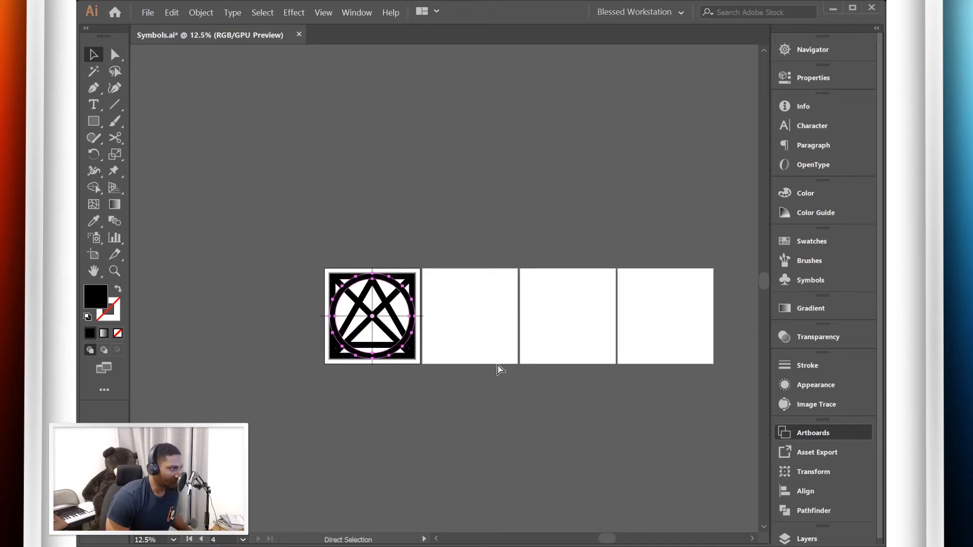
- Draw a square with no fill and a black stroke in the middle of the second artboard, and thicken its stroke
left_click(476, 433)
scroll(391, 346, "up", 4)
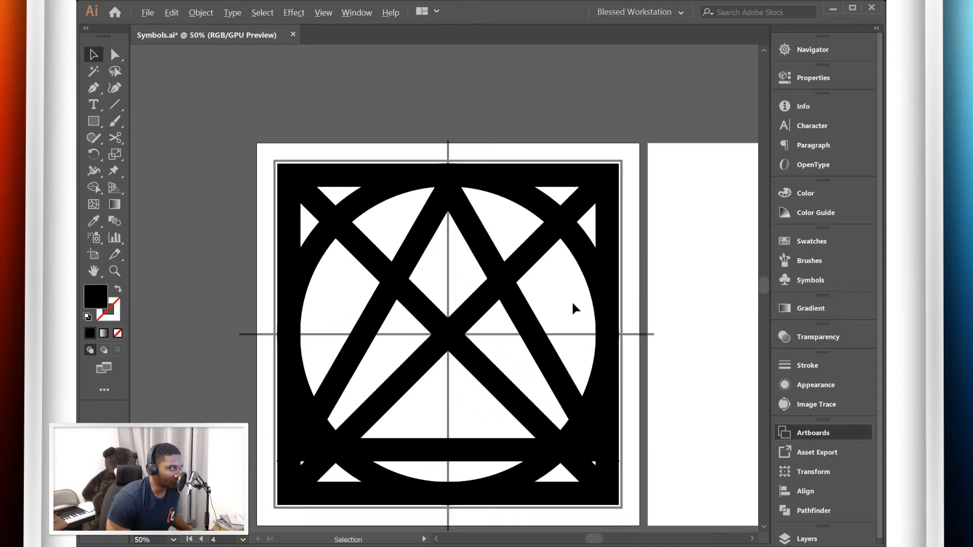
scroll(574, 307, "down", 1)
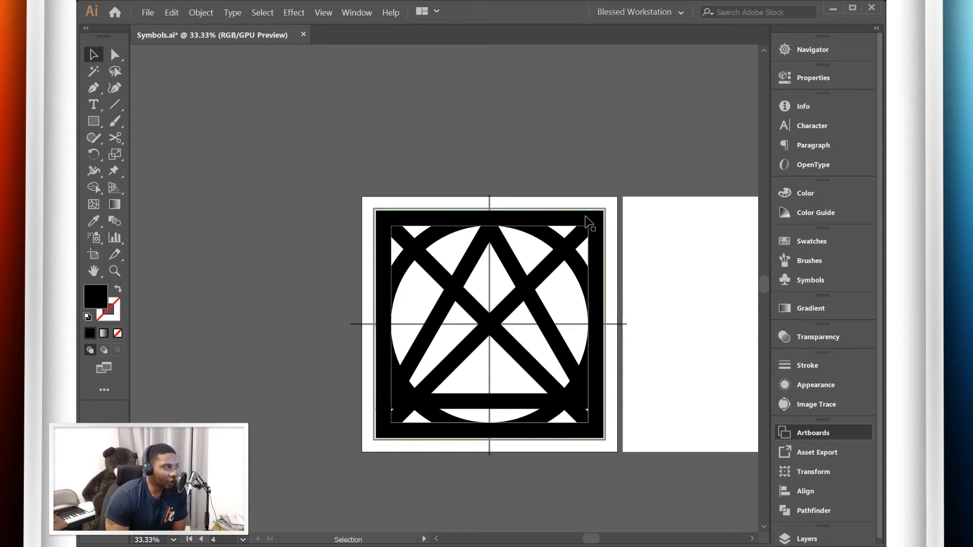
left_click_drag(666, 235, 425, 154)
left_click(92, 122)
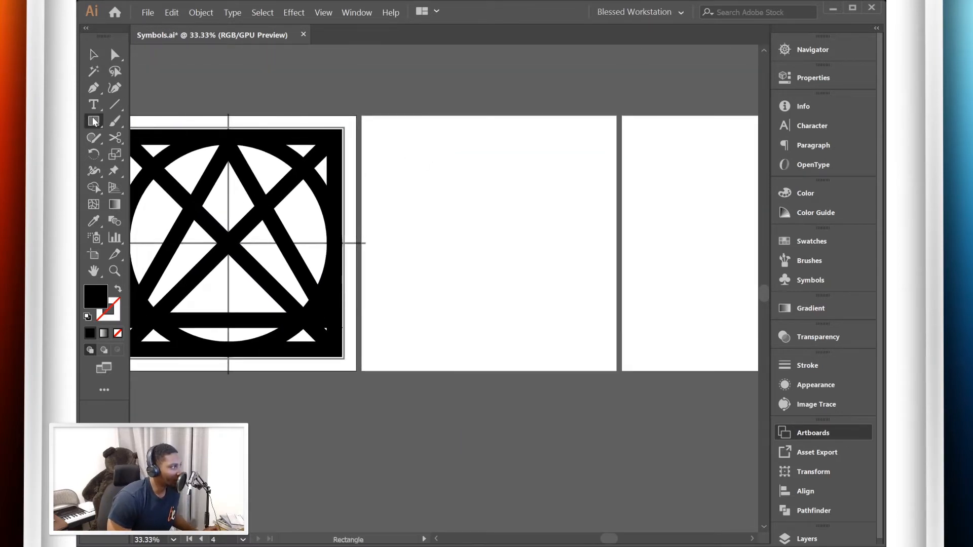
left_click(120, 291)
mouse_move(417, 177)
left_mouse_down()
mouse_move(495, 233)
mouse_move(549, 304)
mouse_move(509, 290)
mouse_move(568, 327)
left_mouse_up()
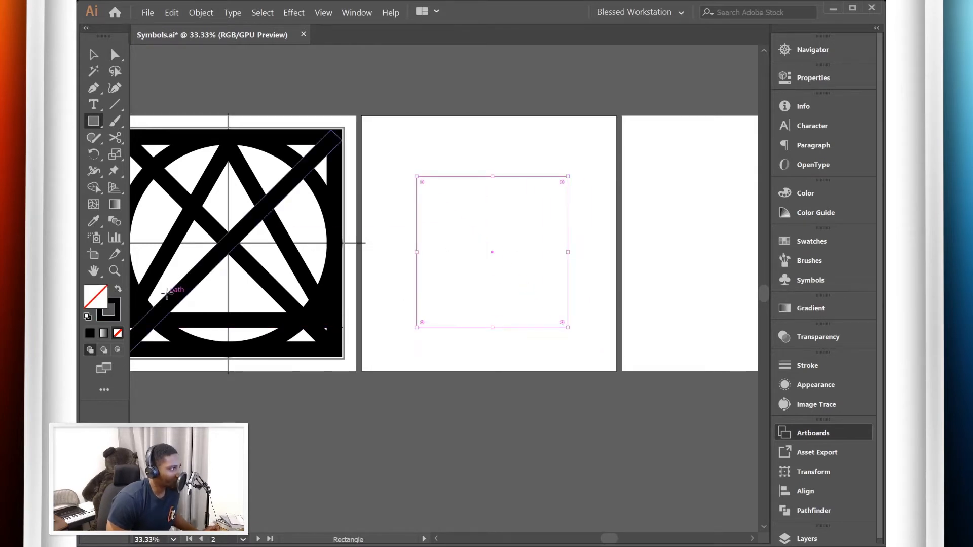
left_click(790, 366)
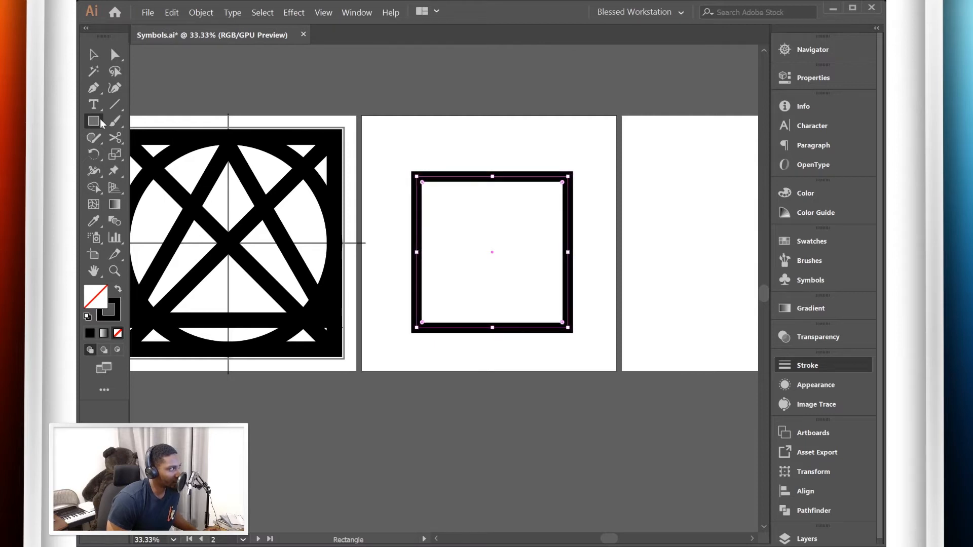
- Draw a circle inside the square and a triangle across the square's upper edge using the same thick black stroke
key("l")
mouse_move(454, 219)
left_mouse_down()
mouse_move(563, 299)
mouse_move(526, 282)
left_mouse_up()
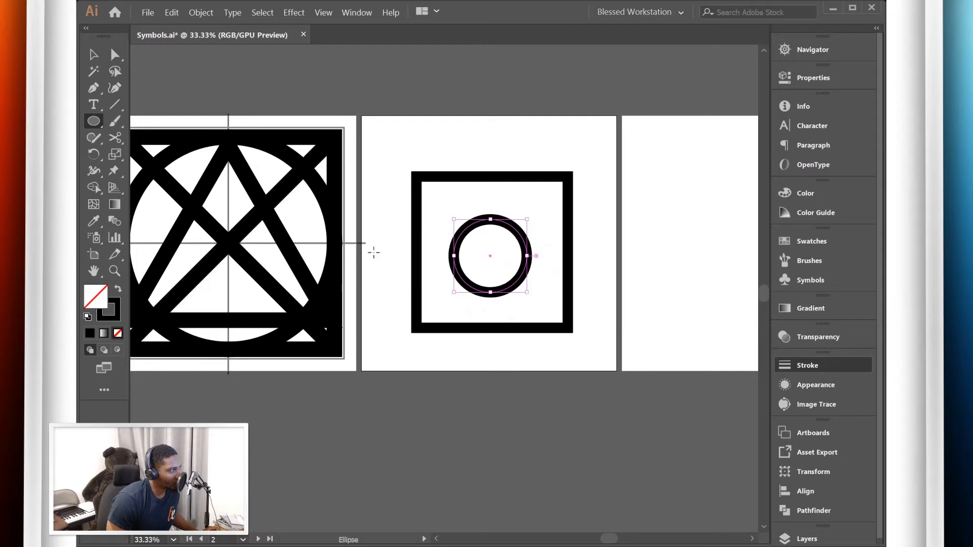
left_click(153, 188)
left_click_drag(482, 147, 548, 183)
key("Down")
key("Down")
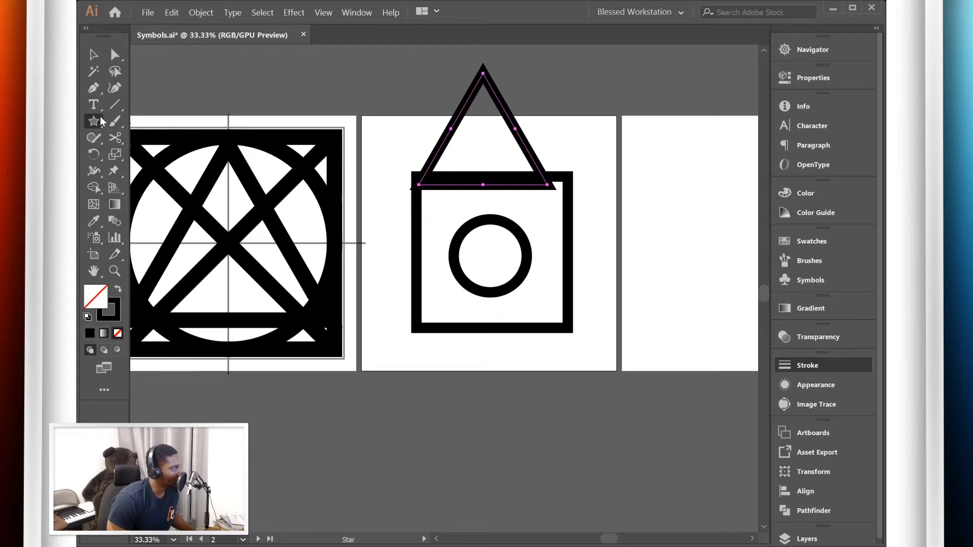
- Build a plus on the third artboard from a vertical Pen line crossed by a horizontal copy, and select both lines
left_click(94, 87)
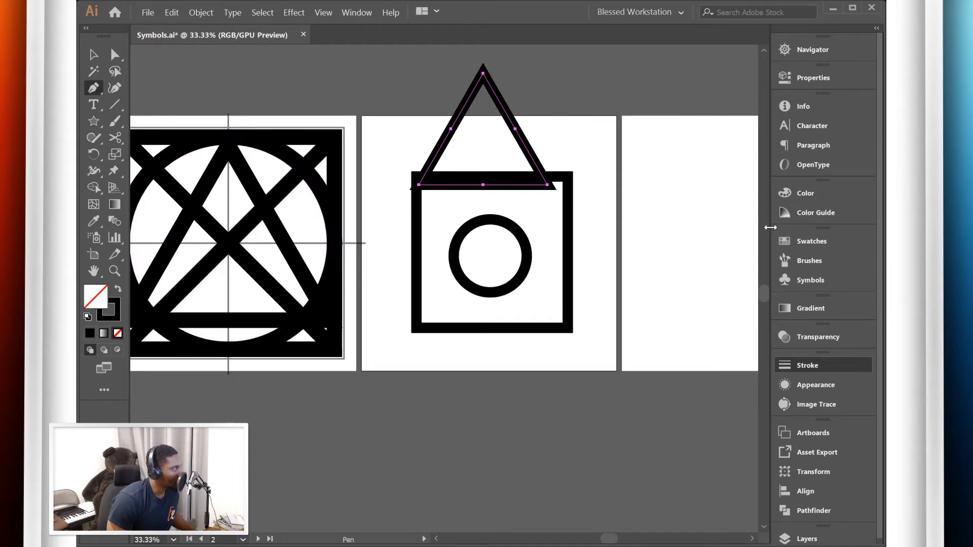
left_click(671, 168)
left_click(671, 255)
left_click(714, 254, "ctrl")
key("v")
left_click(673, 200)
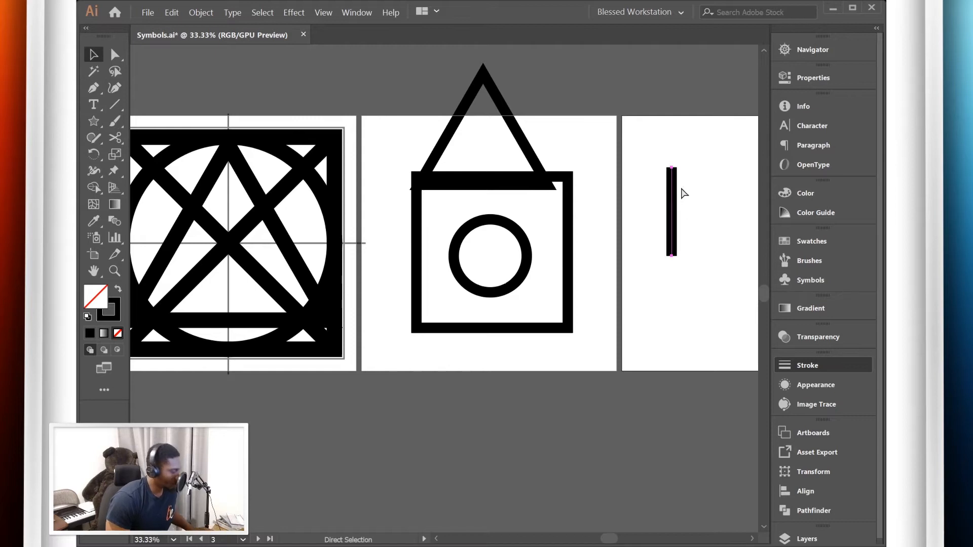
left_click_drag(679, 165, 723, 216)
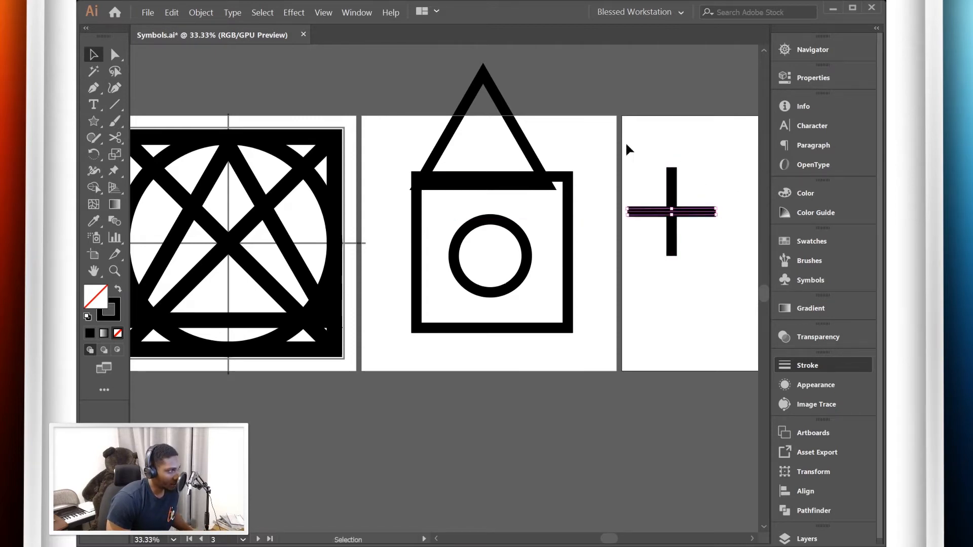
left_click_drag(634, 154, 714, 232)
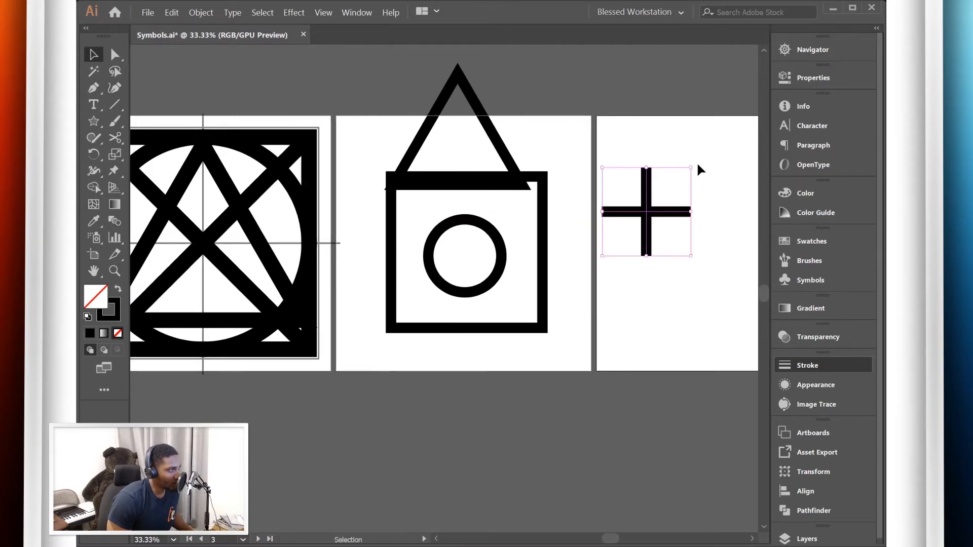
left_click_drag(673, 149, 657, 149)
left_click(673, 368)
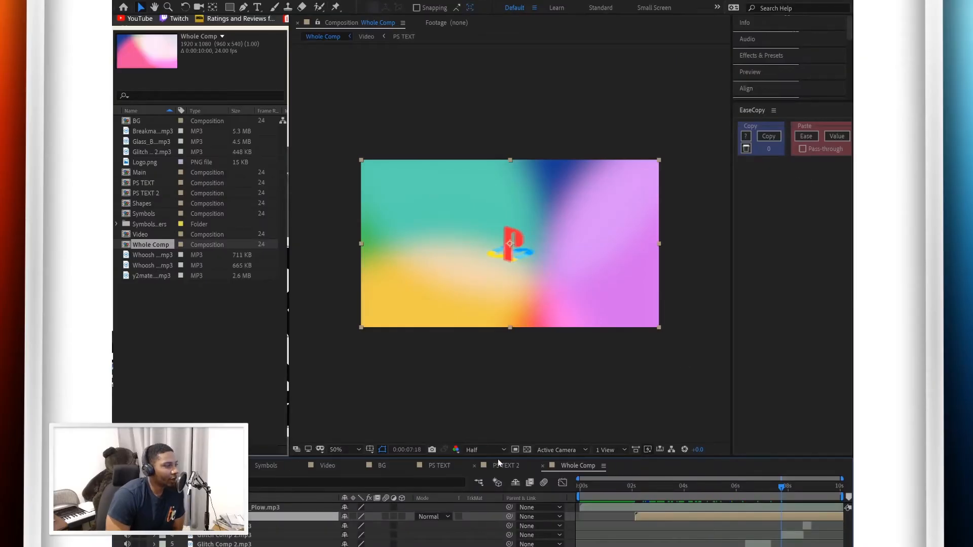
- Switch to After Effects, check Whole Comp in the enlarged viewer, and open a nested composition from its timeline
left_click(509, 392)
key("grave")
key("grave")
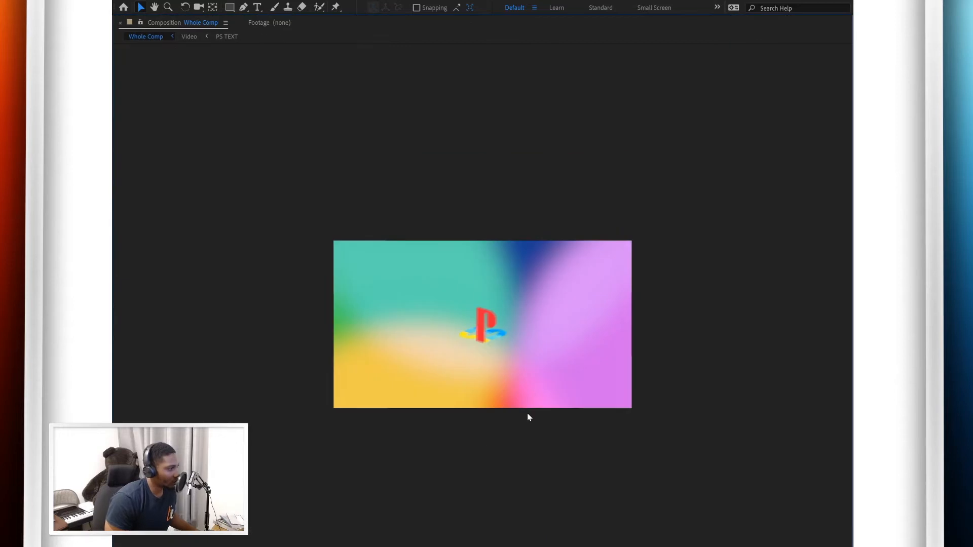
left_click(705, 487)
double_click(705, 516)
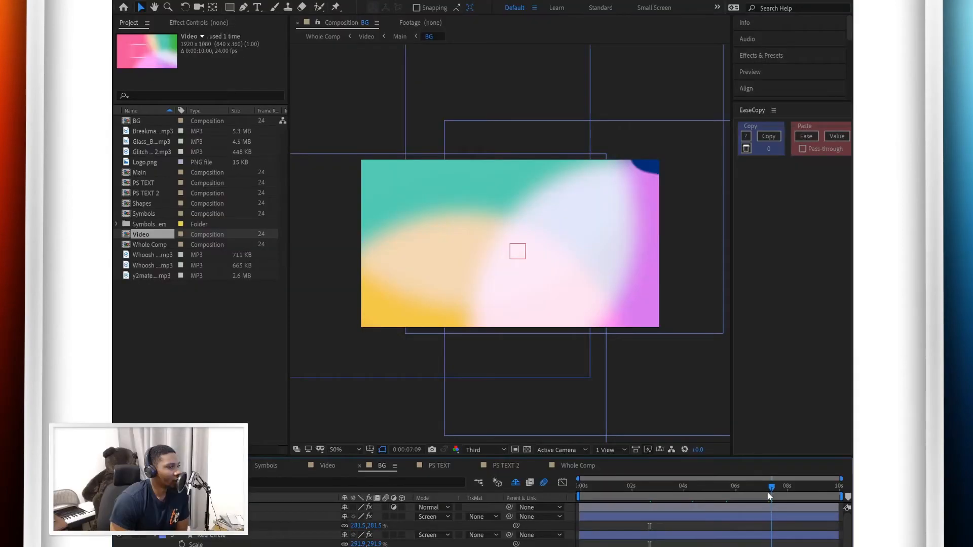
- Play the BG composition from about one second and examine the blurred colour circles in the enlarged viewer
left_click_drag(767, 493, 606, 497)
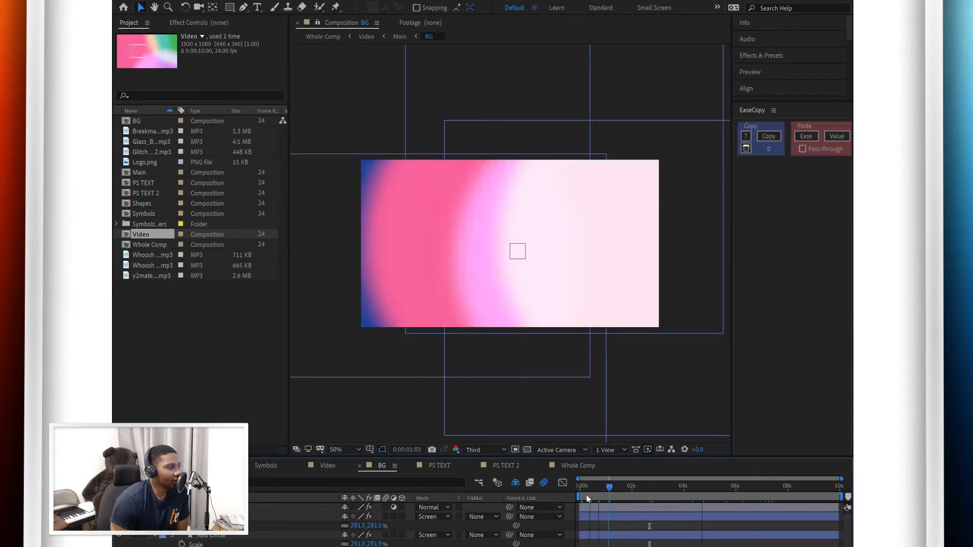
key("space")
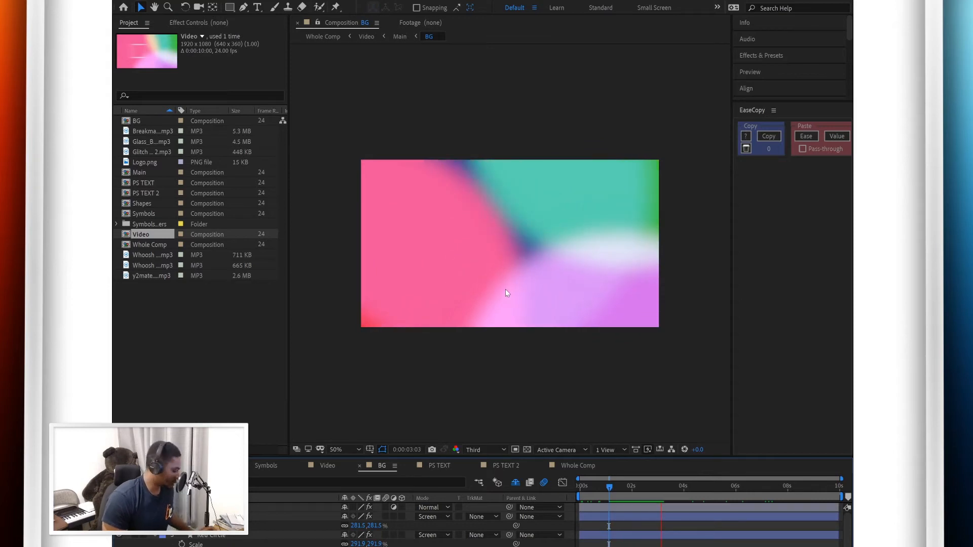
key("grave")
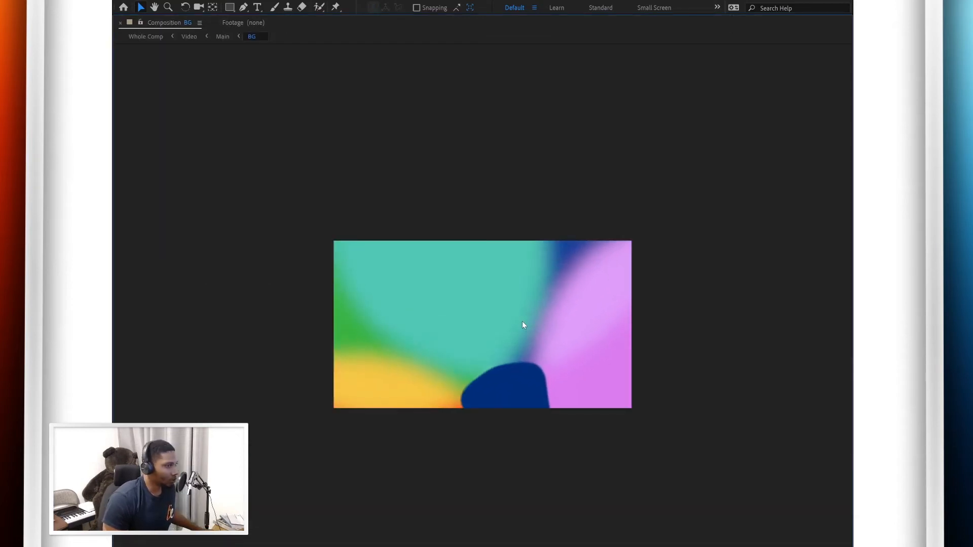
scroll(521, 320, "up", 2)
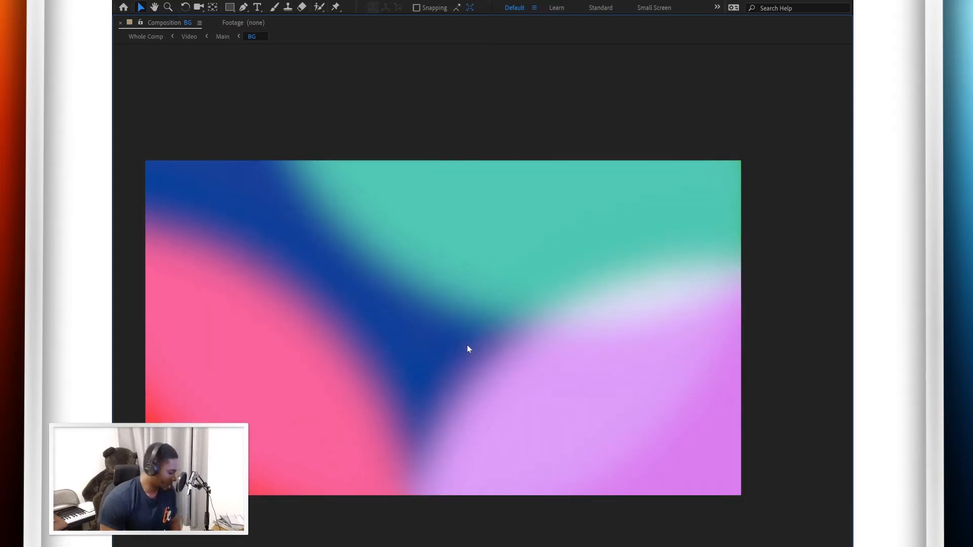
key("grave")
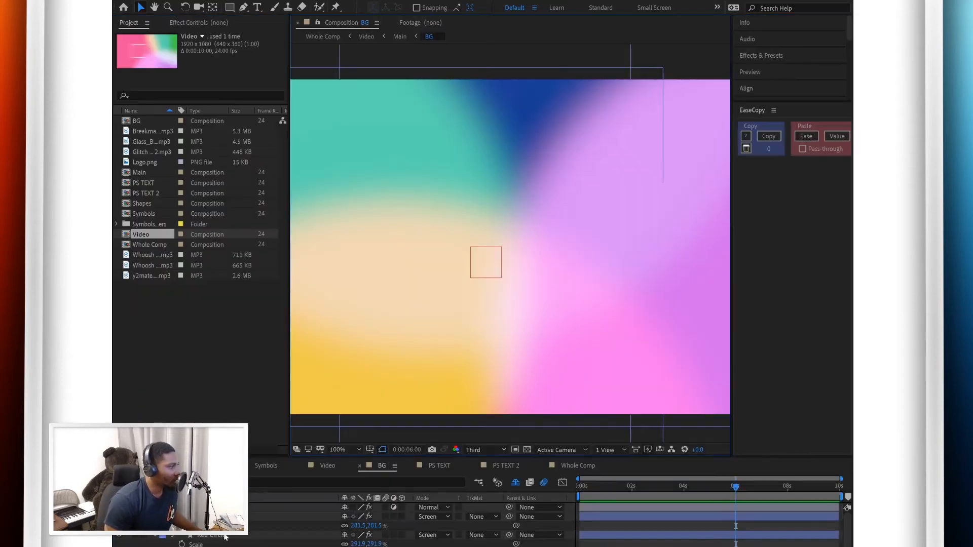
- Set the circle layers' blending mode to Normal and preview the BG animation from its beginning in the enlarged viewer
scroll(456, 522, "down", 1)
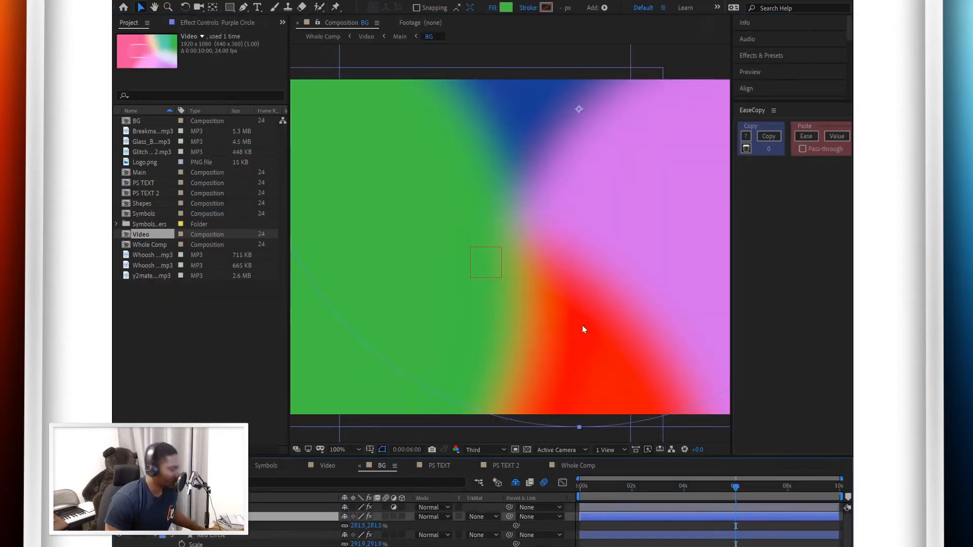
scroll(582, 323, "down", 1)
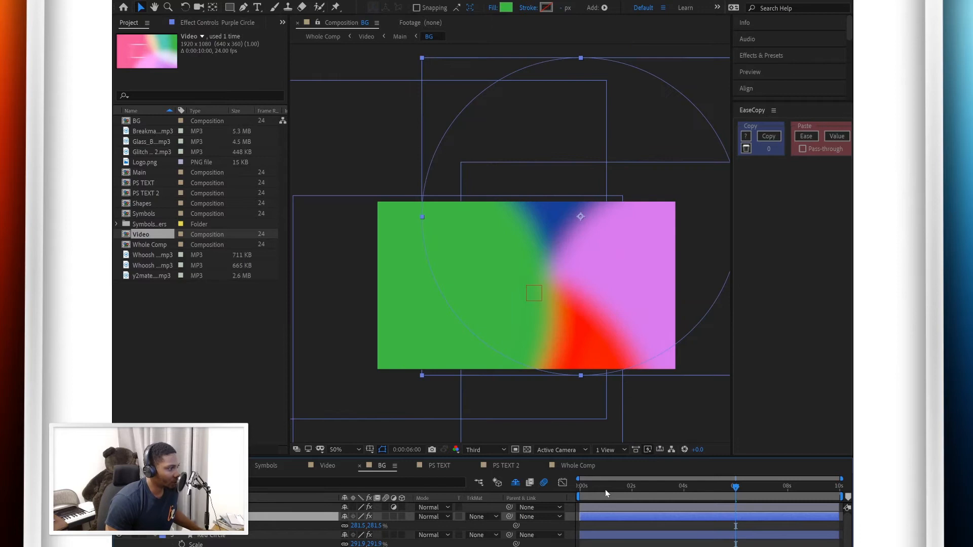
left_click_drag(606, 491, 570, 488)
key("space")
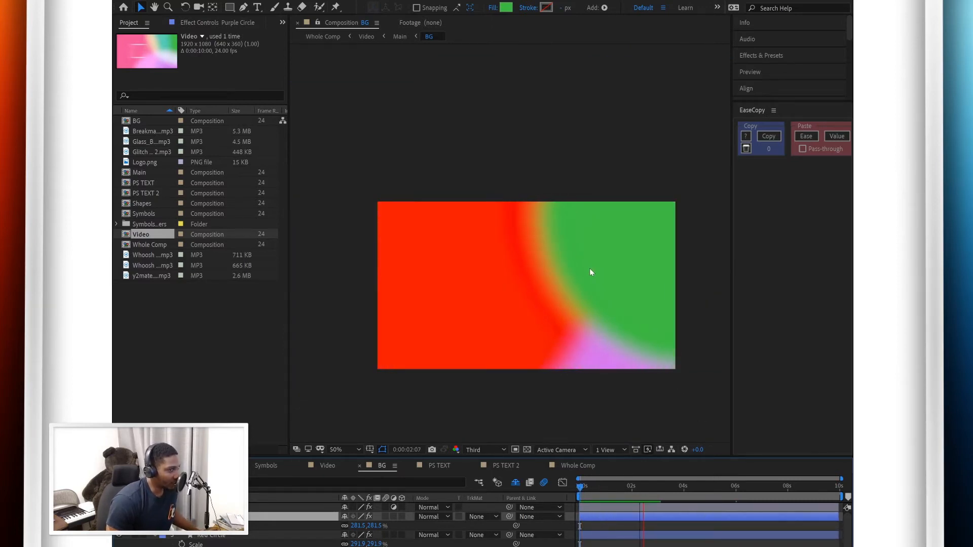
key("grave")
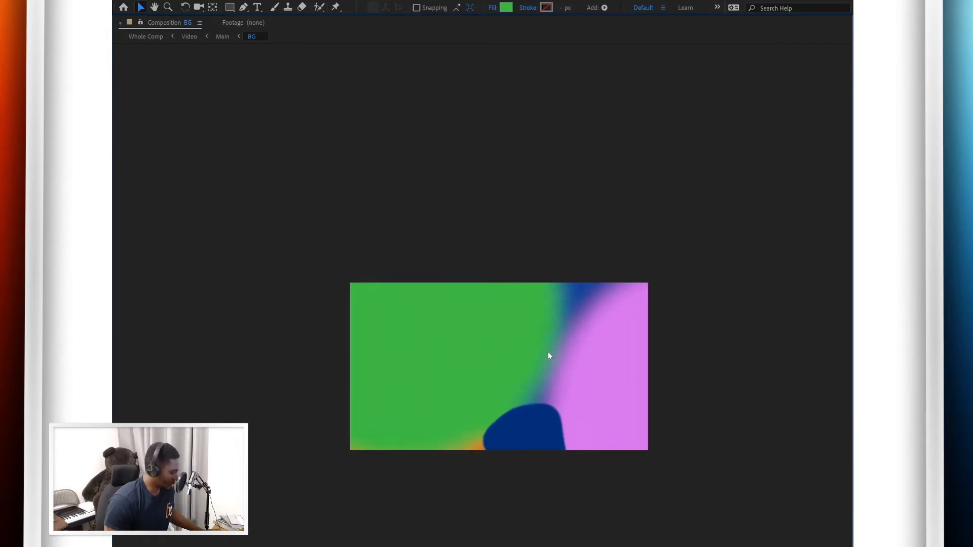
scroll(547, 352, "up", 2)
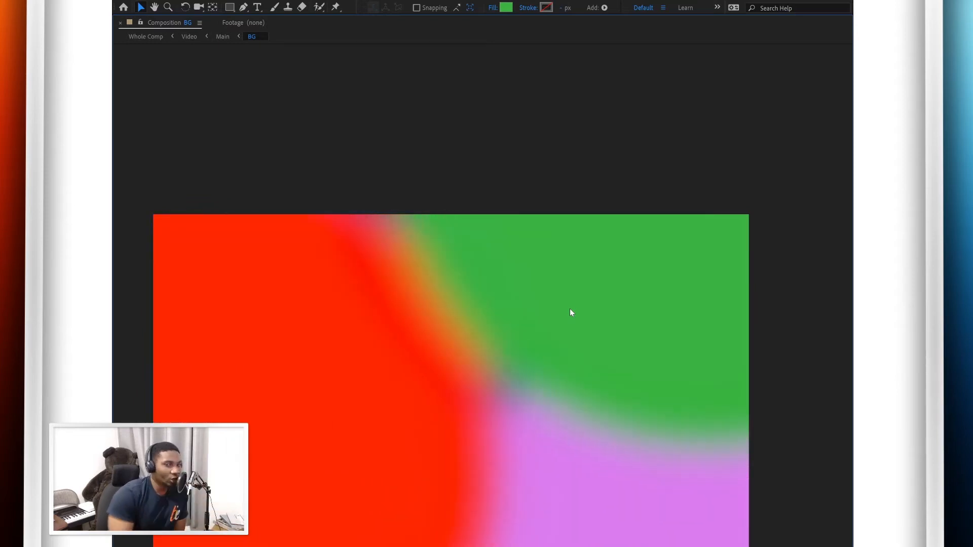
key("grave")
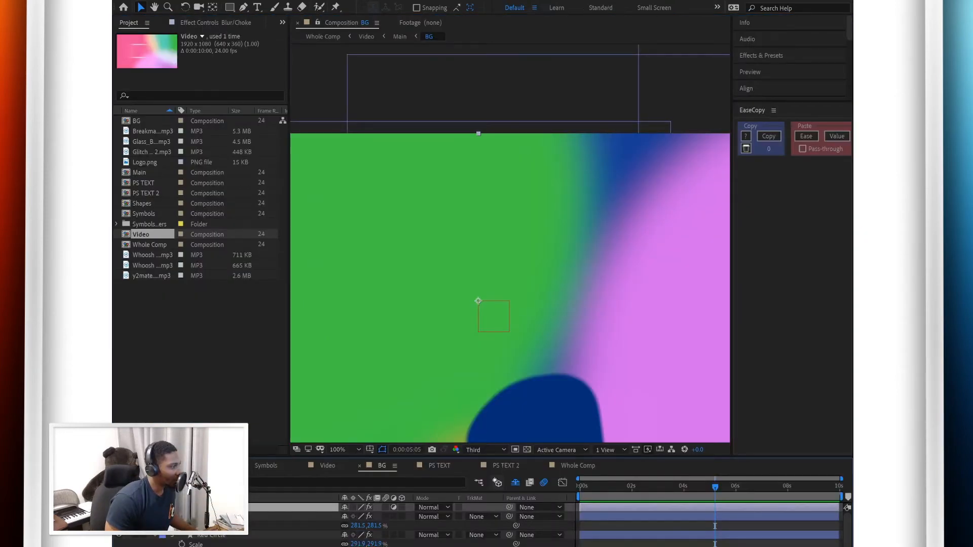
- Turn off the Blur/Choke layer and preview the BG animation without blur from about four seconds
key("F2")
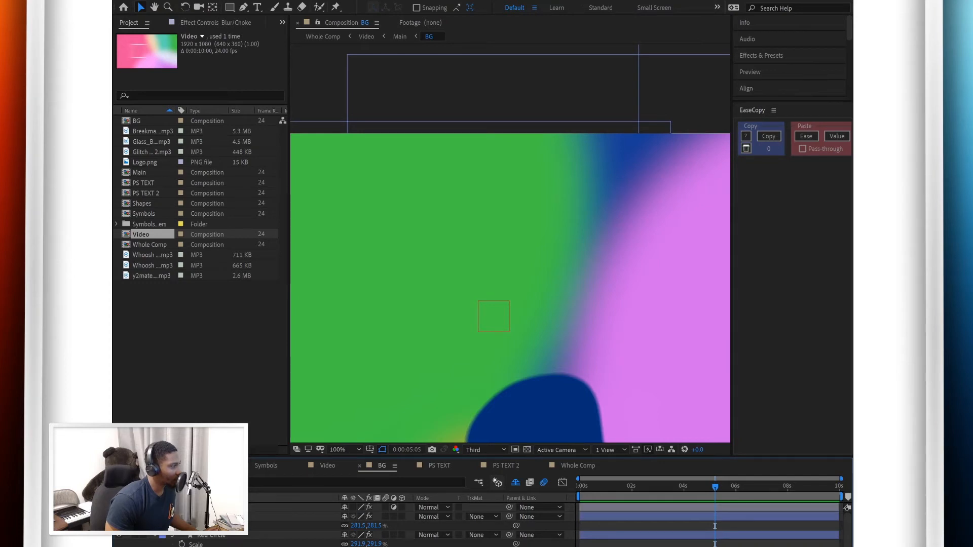
left_click(700, 491)
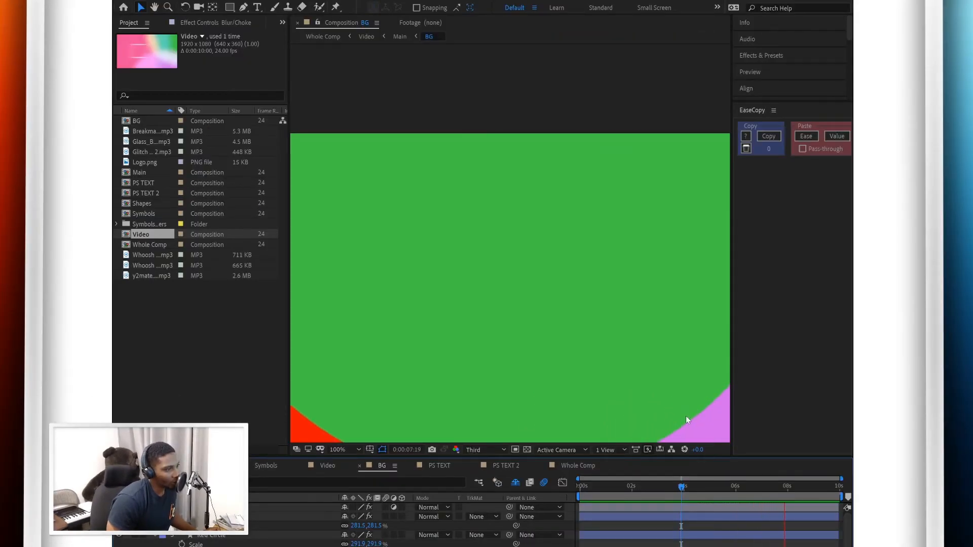
scroll(682, 317, "down", 2)
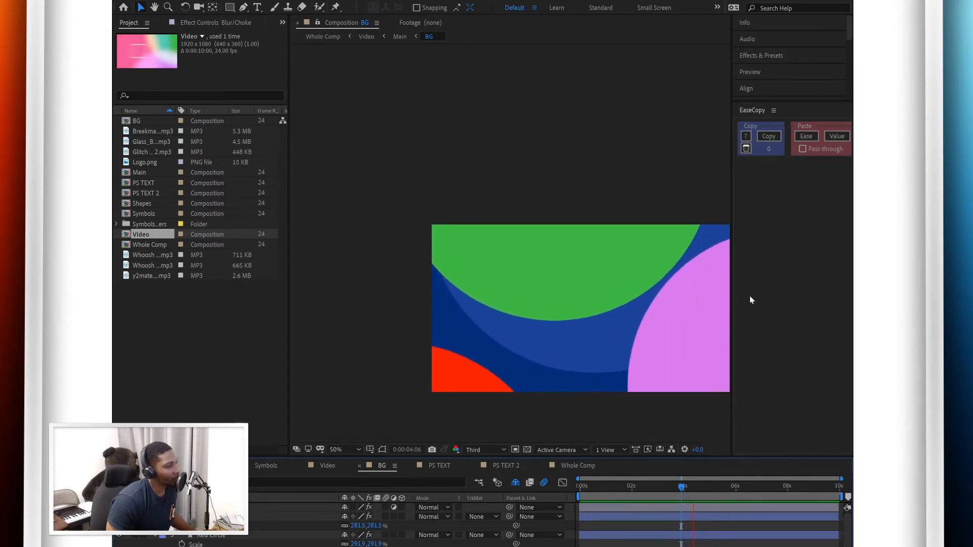
- Stop the BG preview and return the circle layers' blending mode to Screen
key("space")
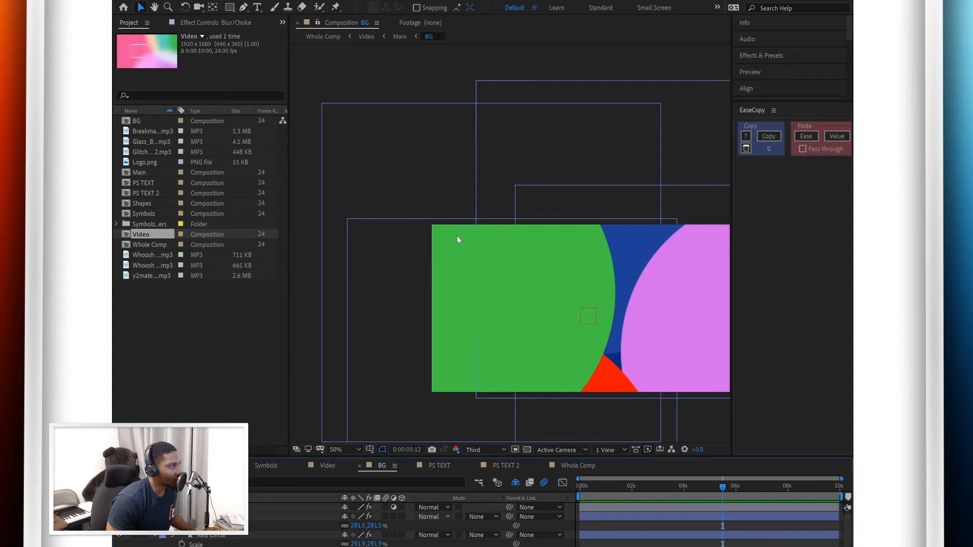
key("ctrl+z")
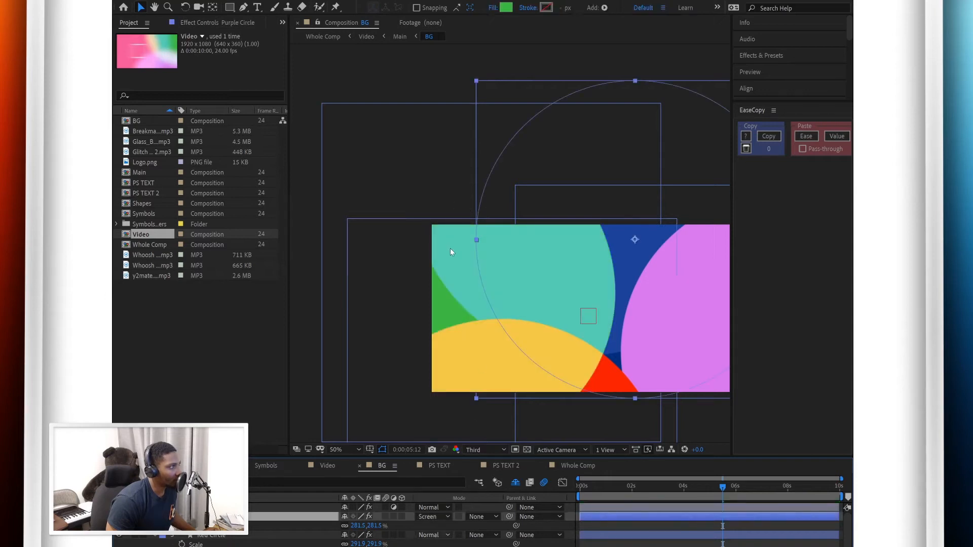
left_click(450, 253)
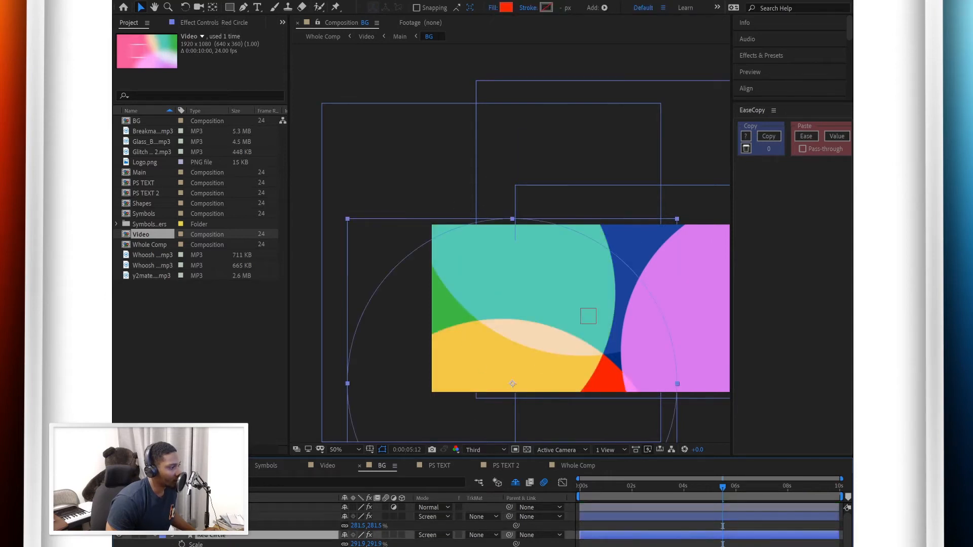
key("ctrl+z")
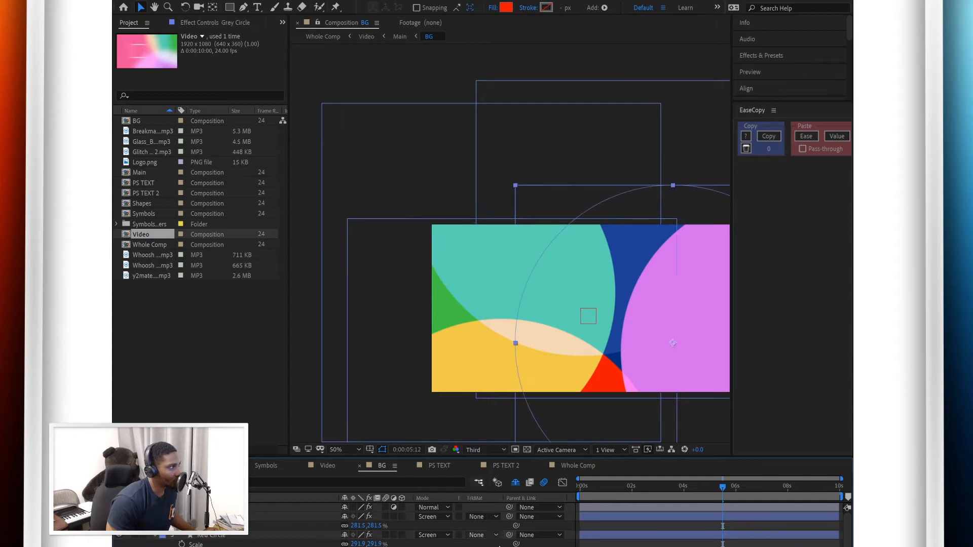
key("ctrl+z")
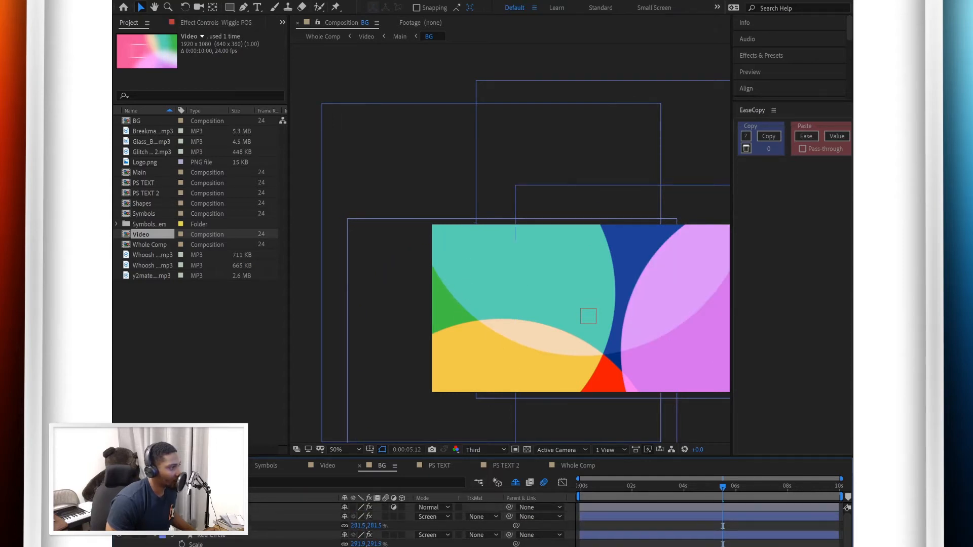
- Turn the Blur/Choke layer back on, previewing the Screen-blended BG animation both without and with the blur
key("space")
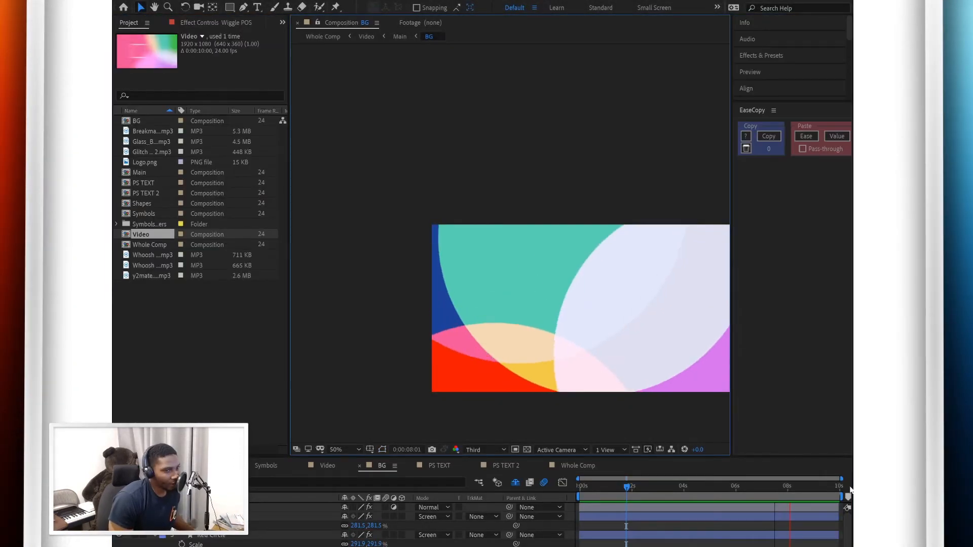
key("space")
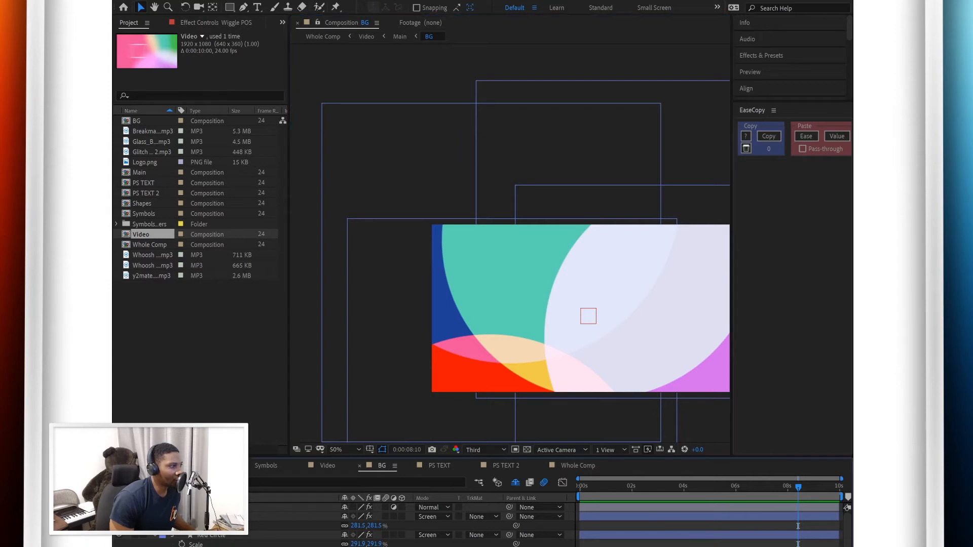
key("space")
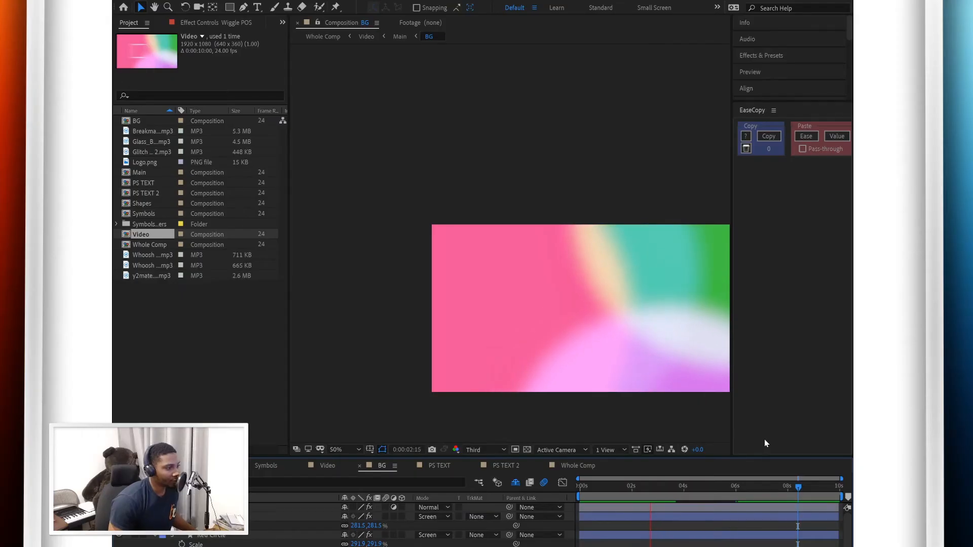
key("space")
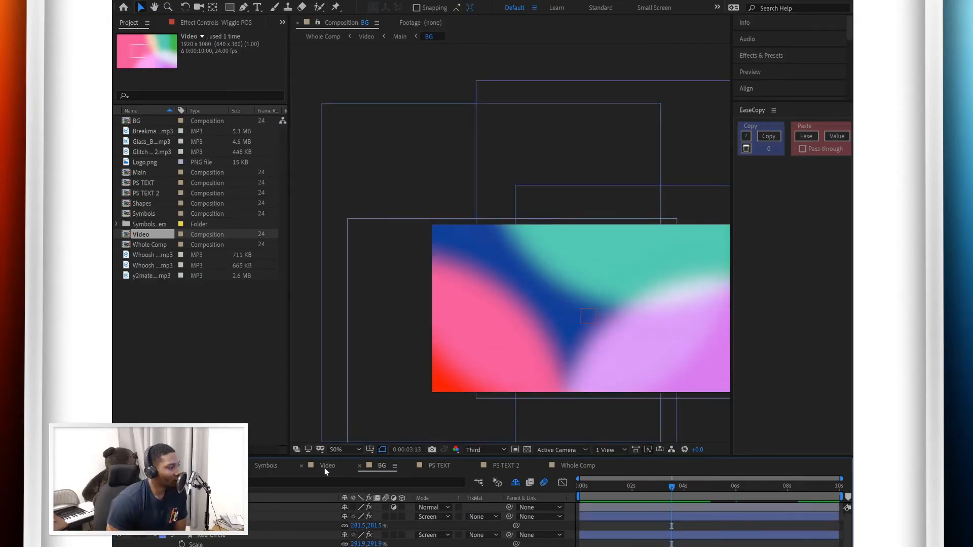
- Look through the PS TEXT, PS TEXT 2 and Video compositions, and open the Shapes composition
left_click(437, 466)
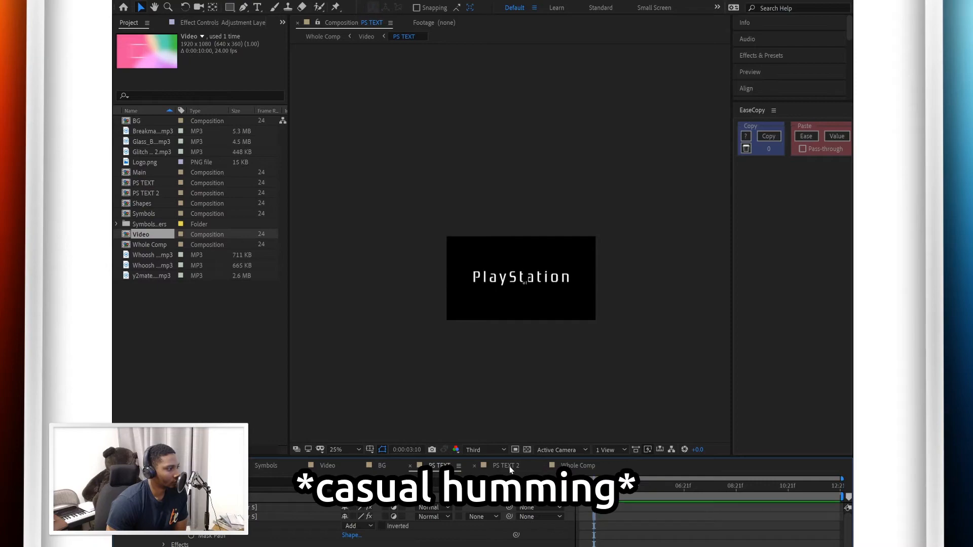
left_click(506, 466)
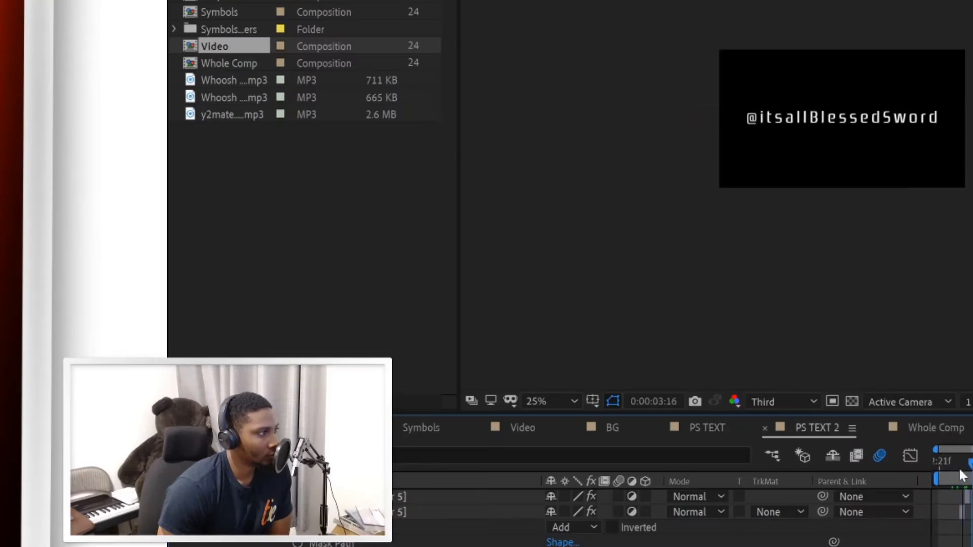
left_click(594, 425)
left_click(519, 426)
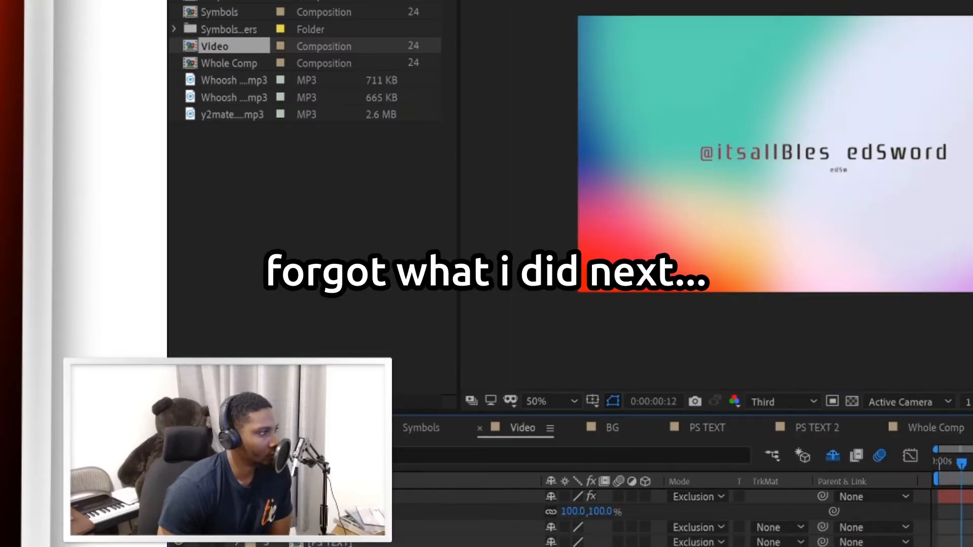
left_click_drag(961, 463, 945, 463)
left_click(420, 427)
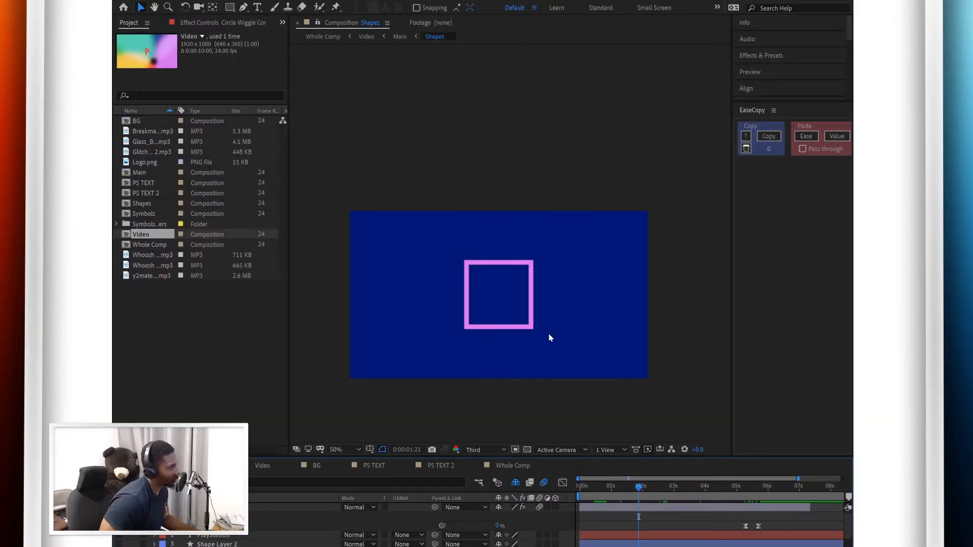
- Examine the Shapes composition in the enlarged viewer and run through its animation from the start to about seven seconds
key("grave")
scroll(542, 322, "up", 2)
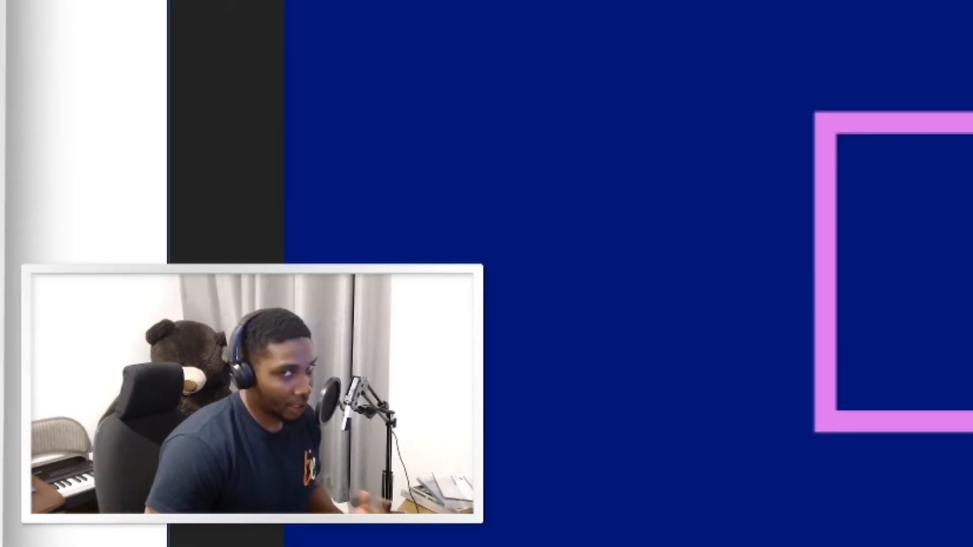
key("grave")
left_click_drag(596, 487, 543, 488)
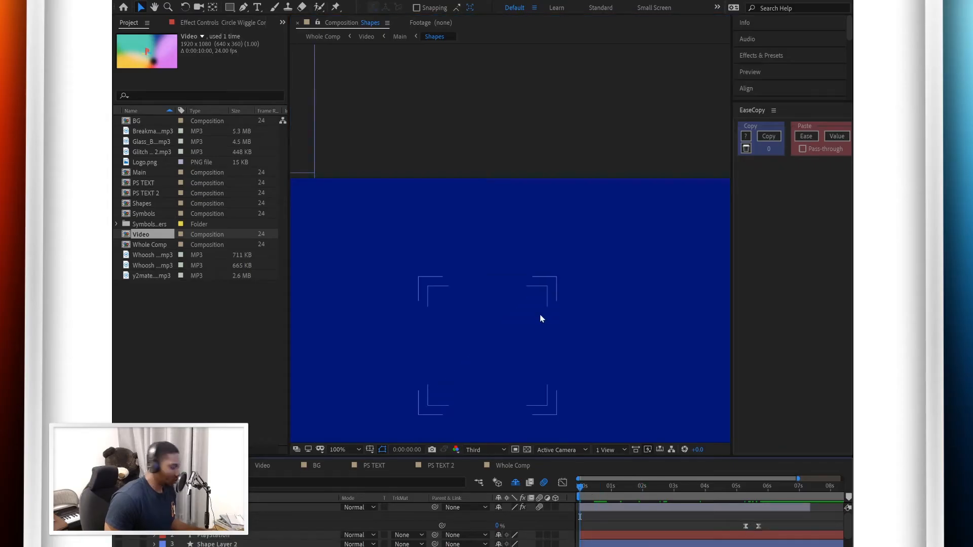
scroll(552, 300, "down", 2)
left_click_drag(584, 490, 788, 494)
left_click_drag(624, 500, 794, 498)
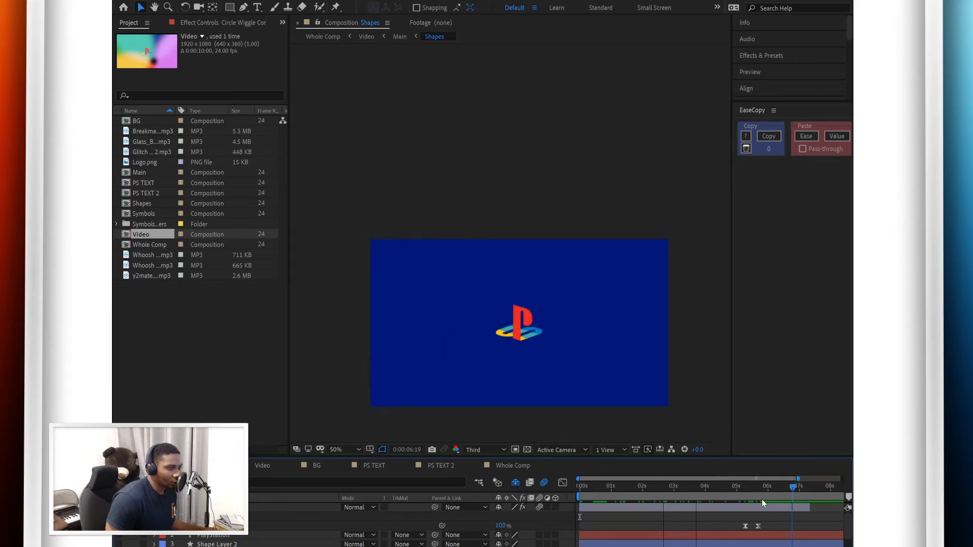
key("space")
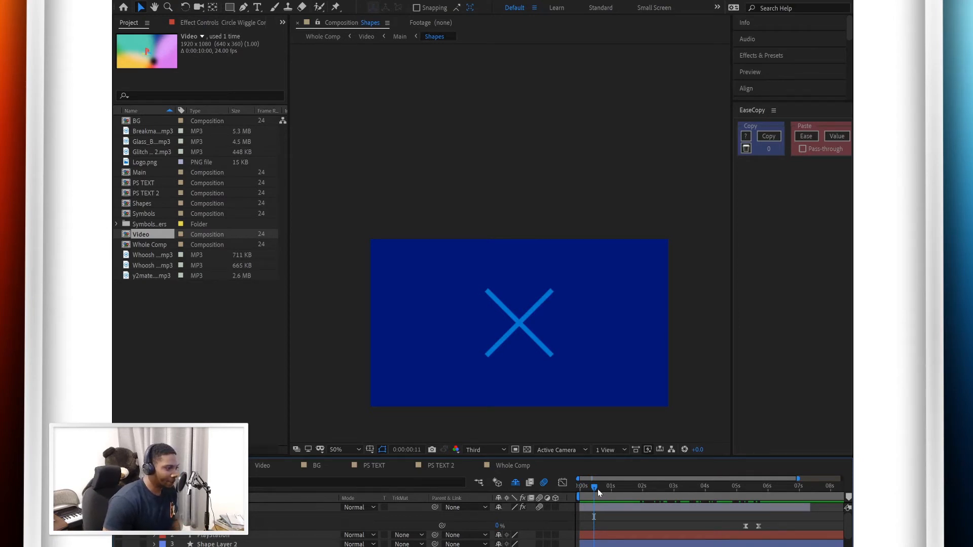
- Scrub the first two seconds of Shapes to examine how the rotating cross turns into the square
left_click_drag(597, 488, 645, 482)
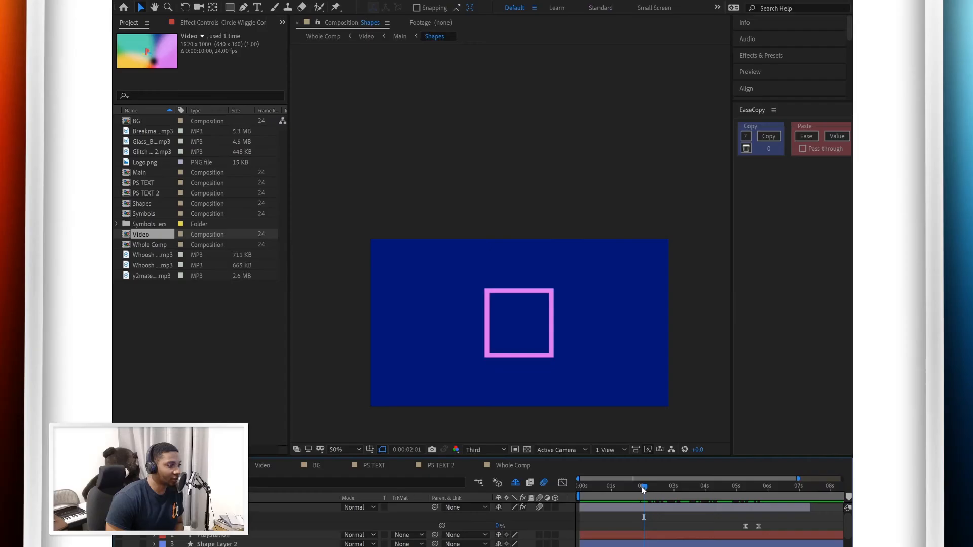
left_click_drag(643, 489, 580, 491)
left_click(592, 490)
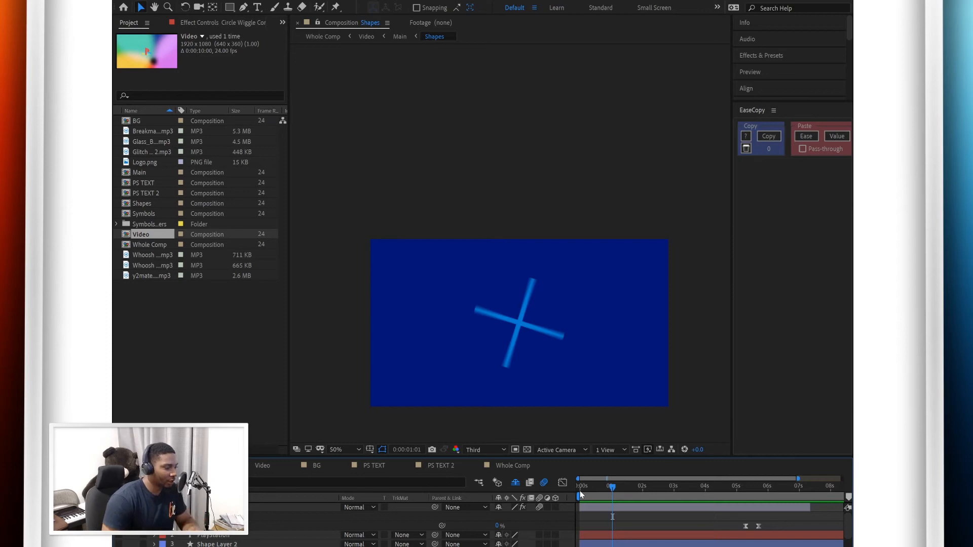
left_click_drag(622, 486, 635, 487)
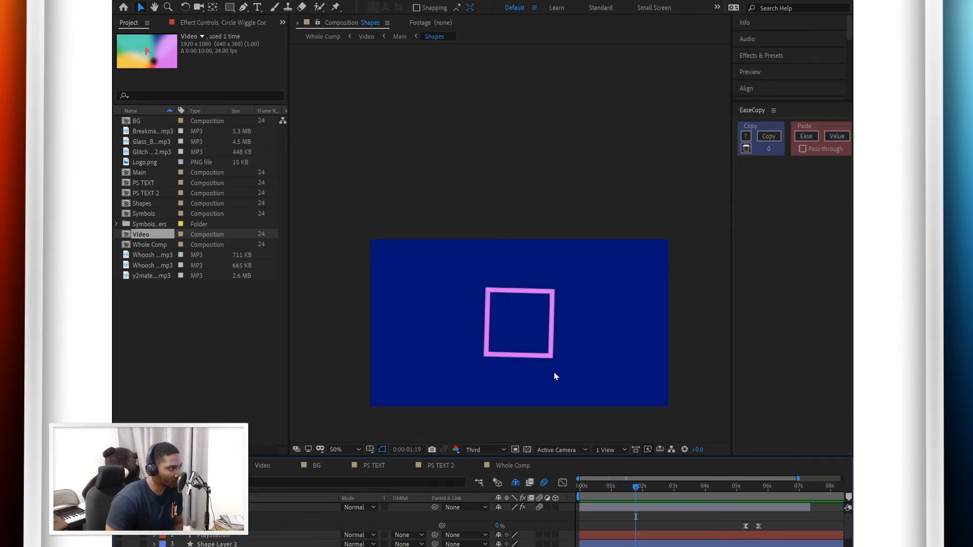
mouse_move(608, 488)
left_mouse_down()
mouse_move(593, 490)
mouse_move(663, 491)
mouse_move(631, 497)
mouse_move(691, 484)
mouse_move(647, 490)
mouse_move(675, 487)
mouse_move(626, 480)
left_mouse_up()
- Play Shapes from about one second to examine the cross-to-square change, and view the square and triangle in the enlarged viewer
key("space")
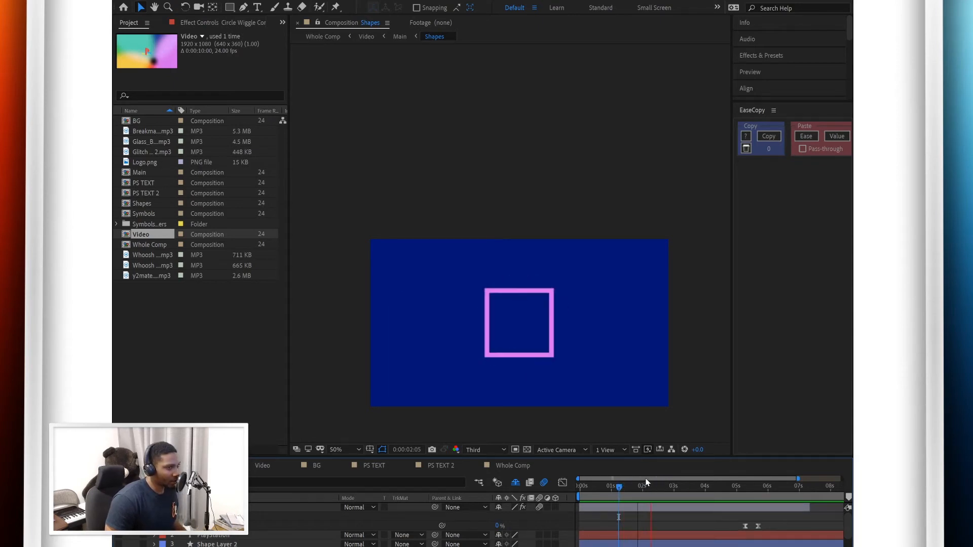
left_click(611, 488)
key("space")
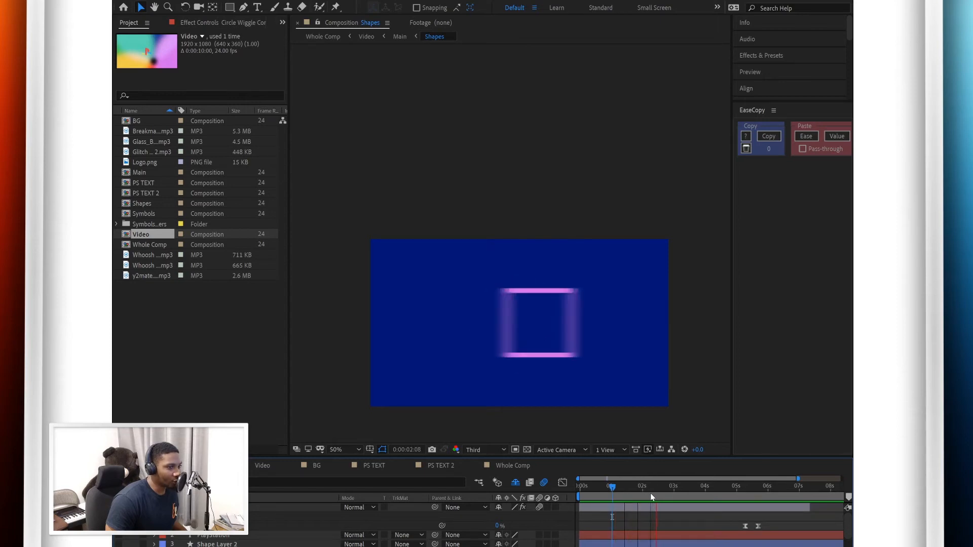
key("space")
left_click_drag(619, 489, 632, 487)
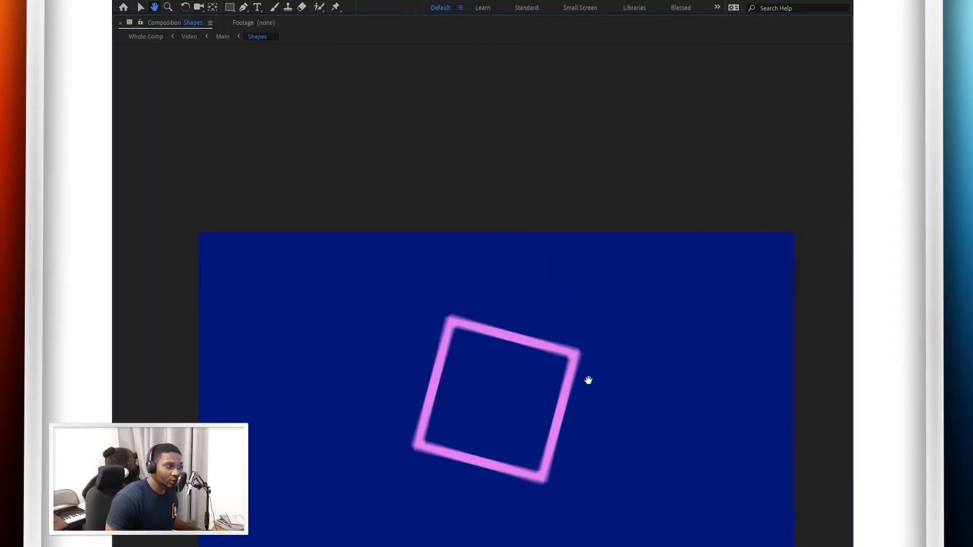
key("space")
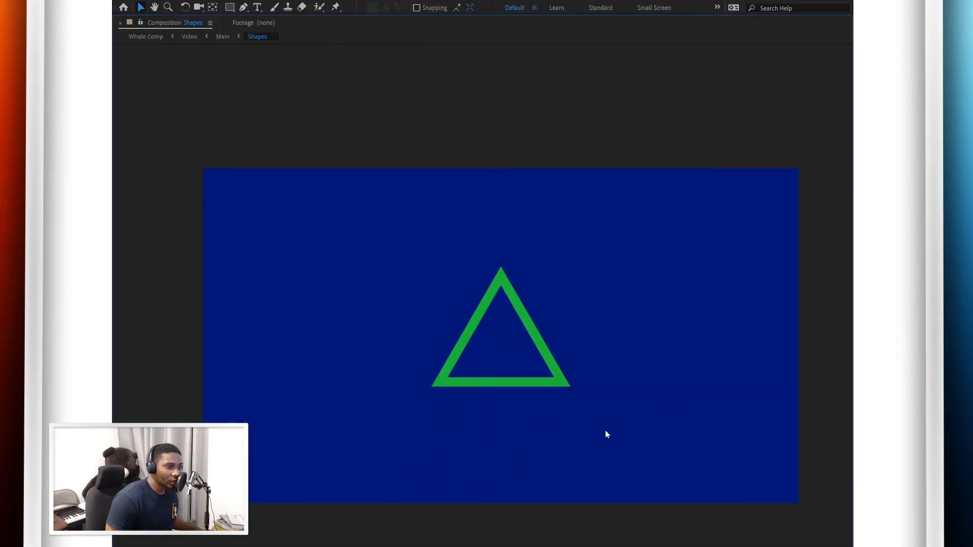
key("grave")
- Scrub Shapes from about four to six seconds and play the ending where the circle gives way to the PlayStation logo
left_click(698, 487)
left_click_drag(699, 490, 743, 481)
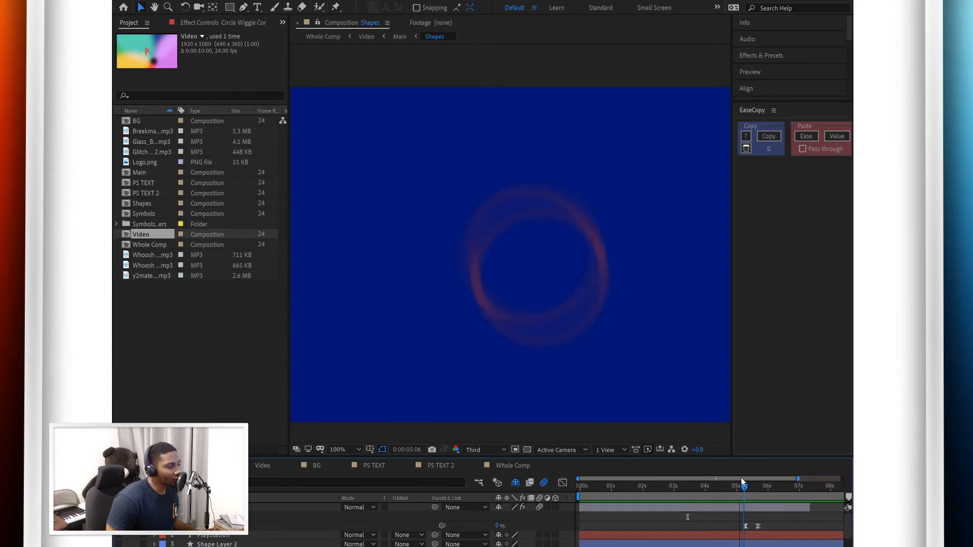
left_click_drag(740, 477, 740, 477)
left_click_drag(739, 483, 780, 479)
key("space")
key("space")
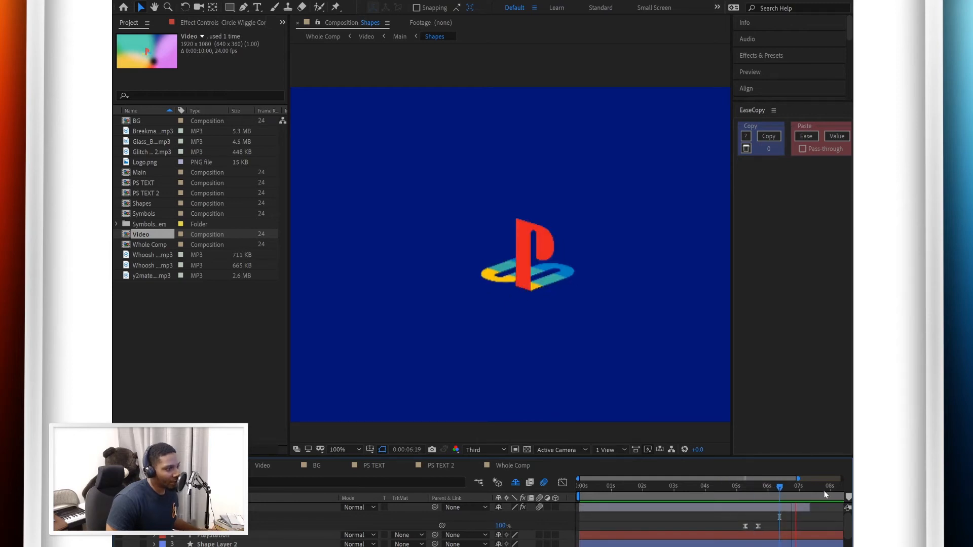
key("space")
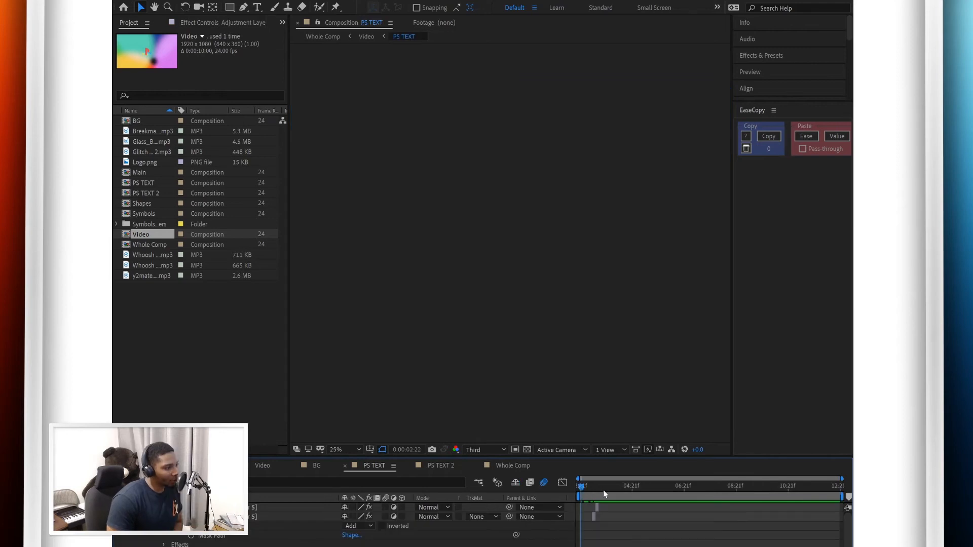
- Open the PS TEXT composition, play it, and scrub around three seconds to examine the sliced and scaled PlayStation lettering
left_click(603, 489)
mouse_move(603, 490)
left_mouse_down()
mouse_move(589, 497)
mouse_move(608, 495)
mouse_move(589, 501)
left_mouse_up()
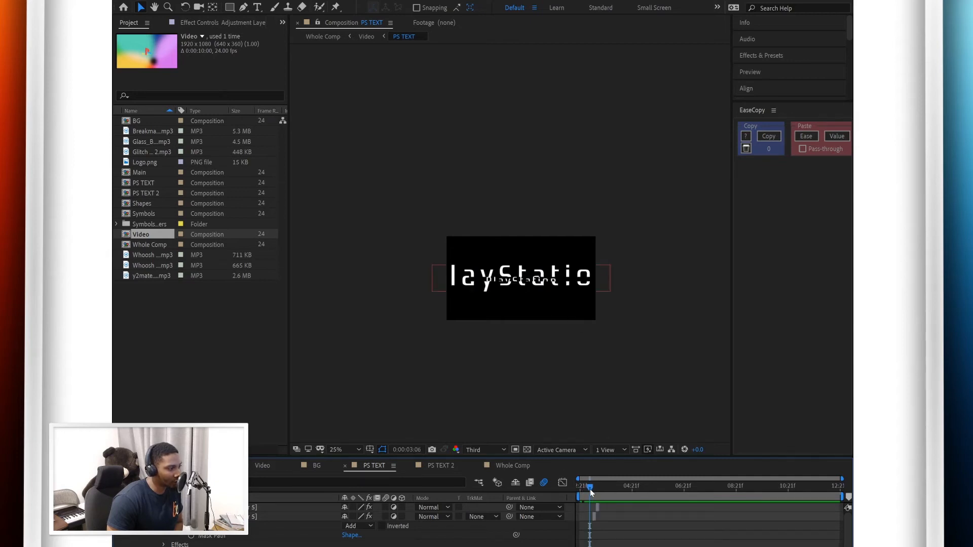
left_click_drag(594, 488, 594, 487)
key("space")
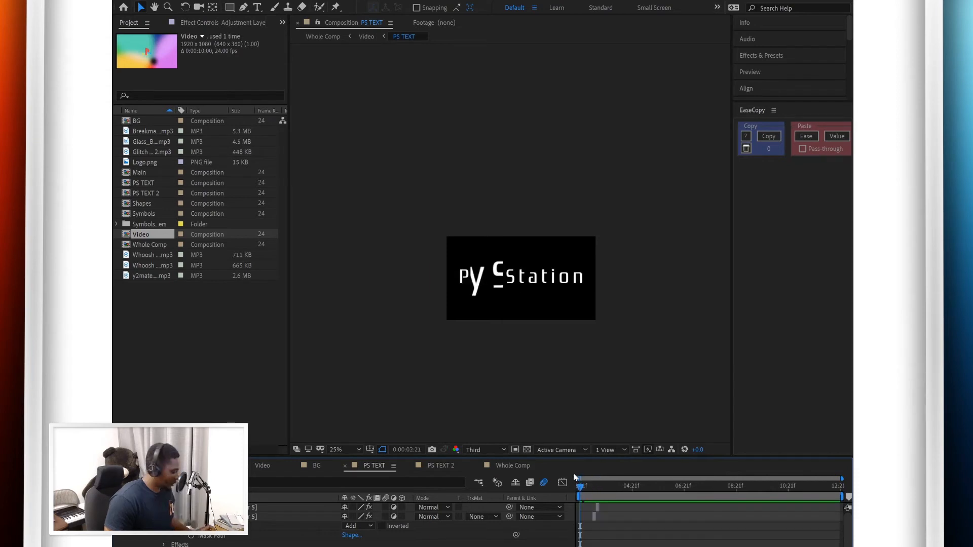
left_click_drag(591, 487, 593, 488)
scroll(559, 319, "up", 1)
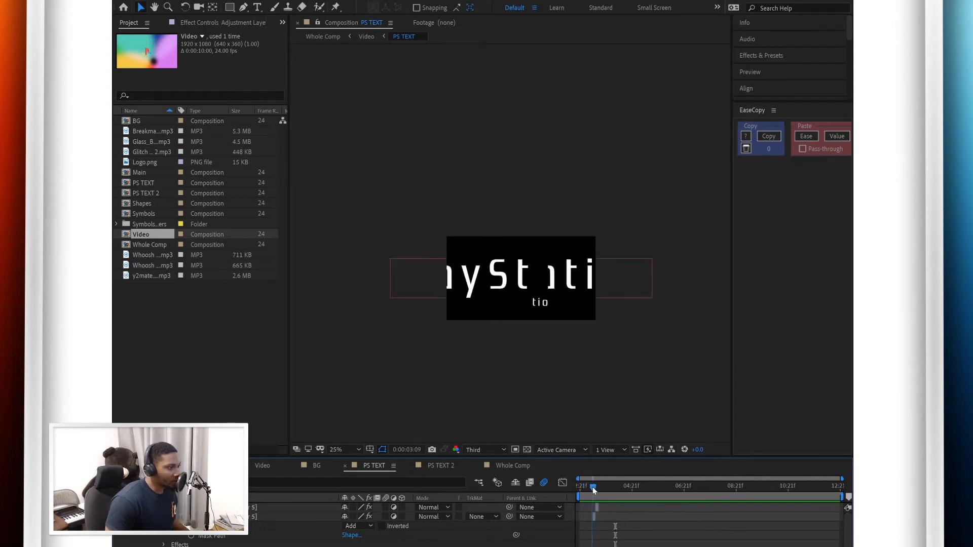
scroll(659, 273, "up", 1)
left_click_drag(658, 273, 810, 391)
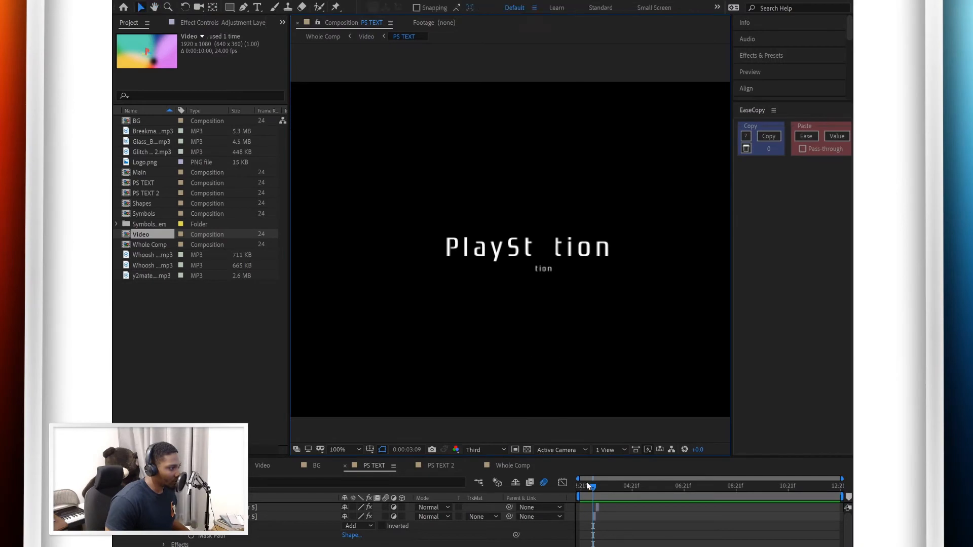
left_click_drag(598, 487, 590, 487)
- Select the top adjustment layer in PS TEXT, activate the Rectangle tool, and go to 0:00:03:14 to examine its mask
left_click(254, 507)
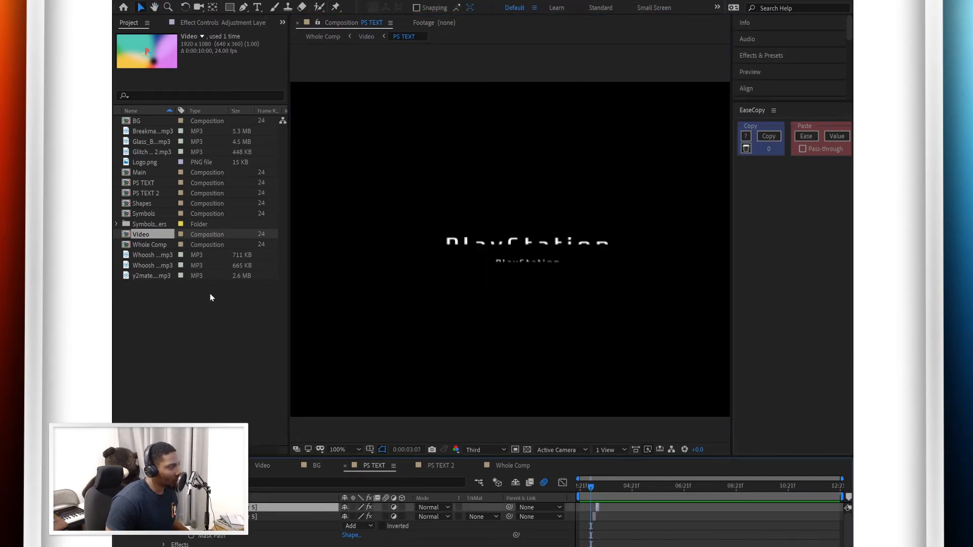
left_click(229, 7)
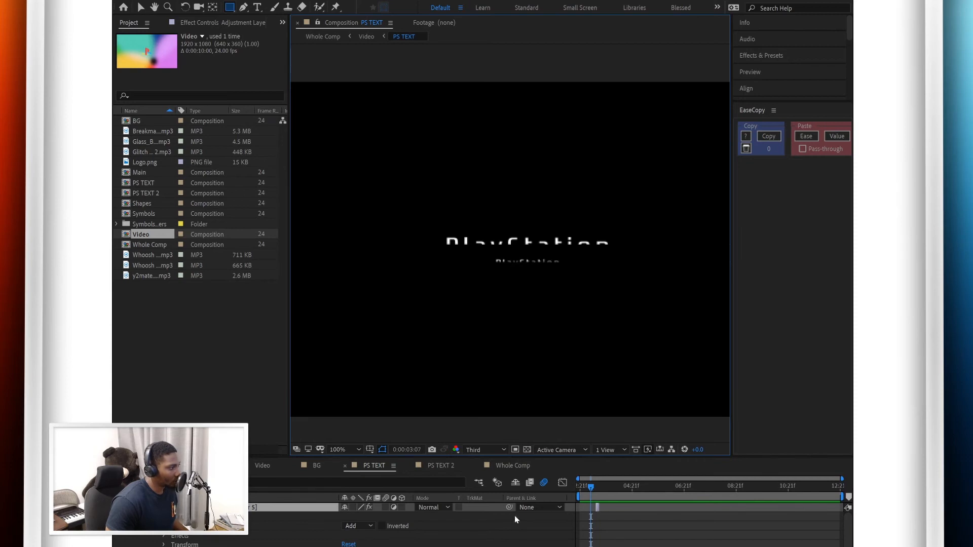
left_click(600, 487)
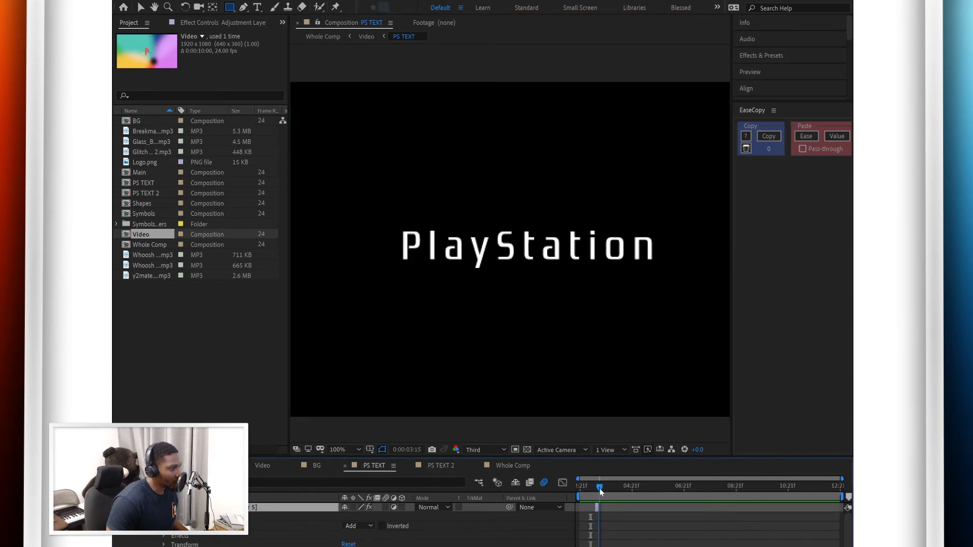
left_click(598, 488)
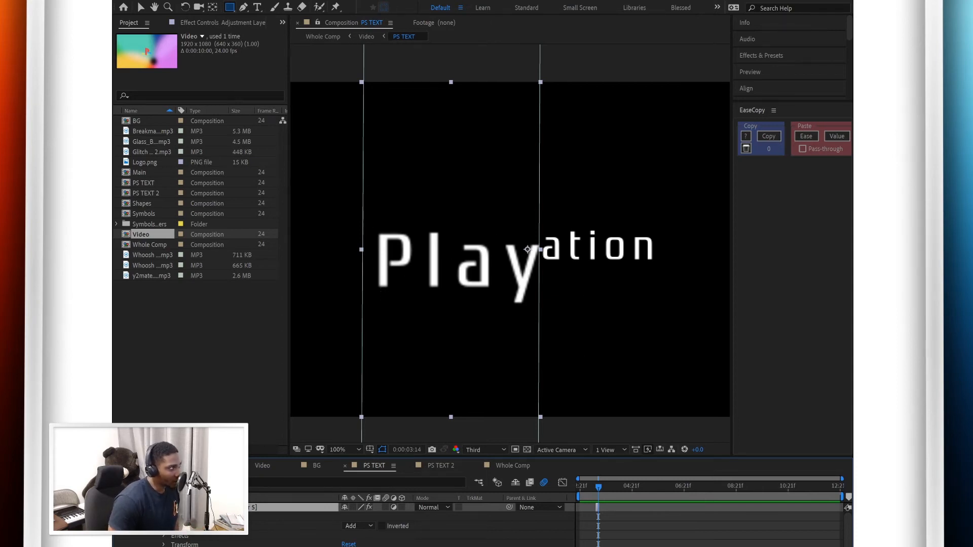
- Move the right edge of the top adjustment layer's mask inward to cover only "Pl", and back outward to cut through the "a" of "PlaySta"
scroll(382, 176, "down", 2)
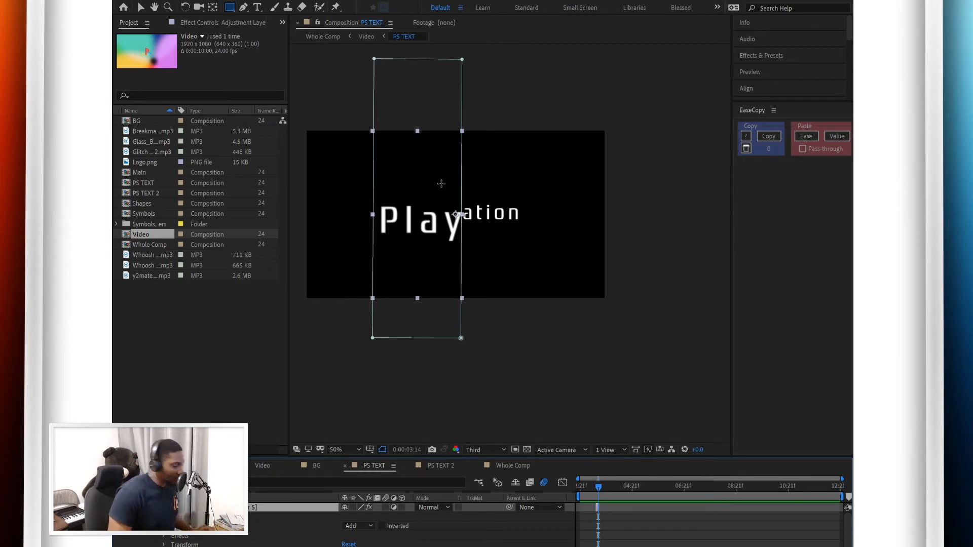
key("p")
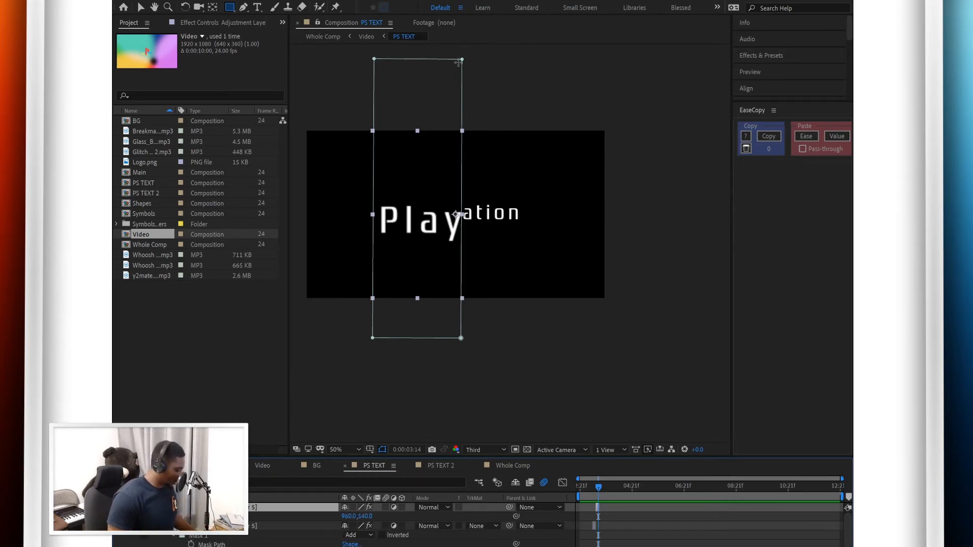
key("g")
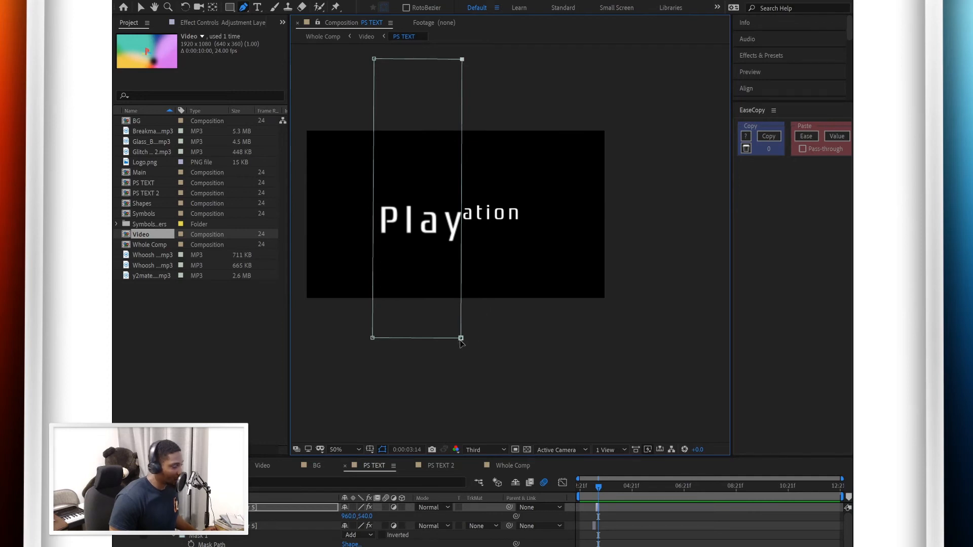
key("v")
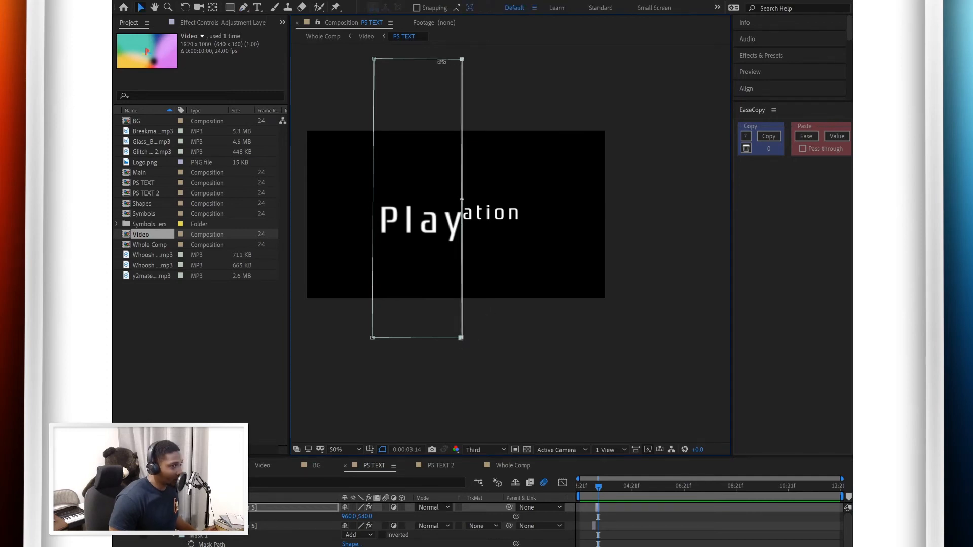
left_click_drag(432, 62, 414, 65)
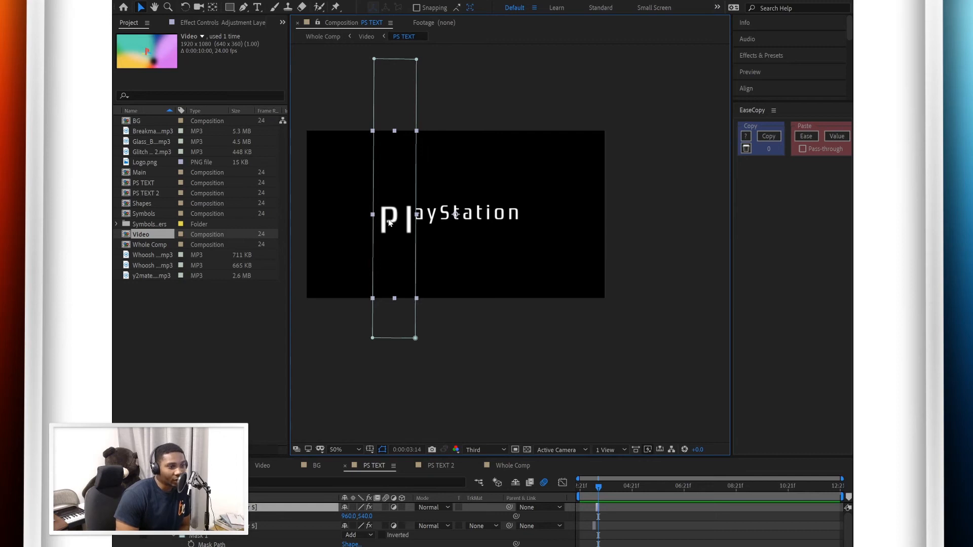
left_click(417, 60)
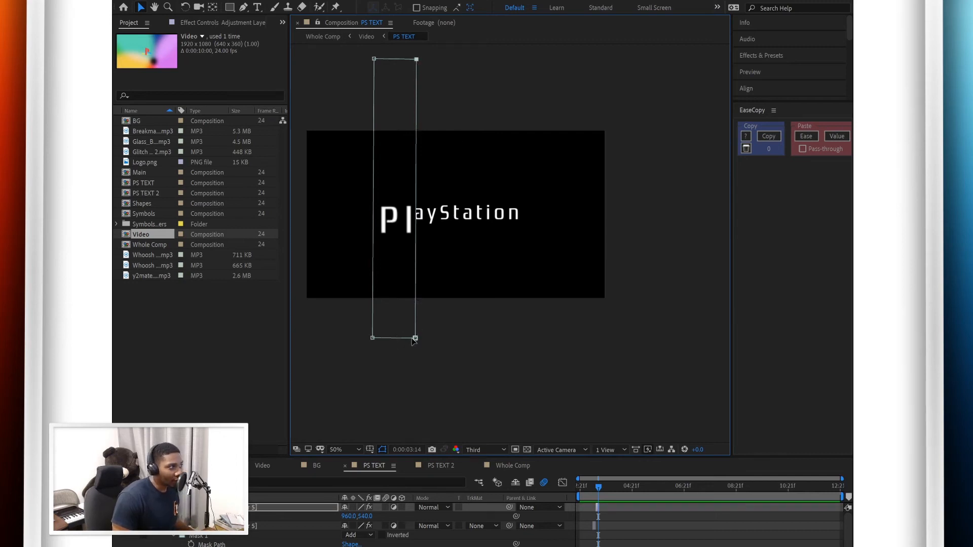
left_click_drag(415, 338, 519, 339)
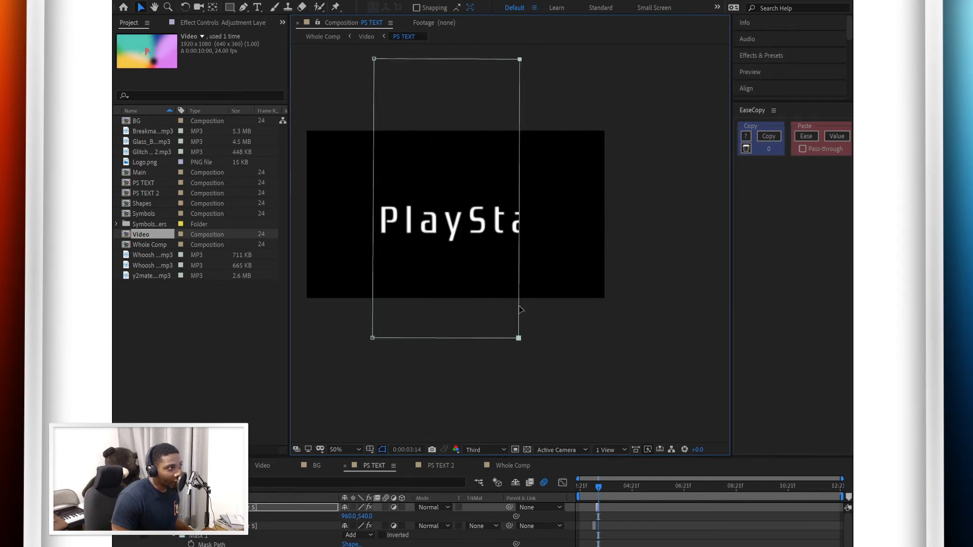
- Try raising the bottom edge of the same mask to the middle of the PlayStation lettering, and undo the change
left_click(372, 339)
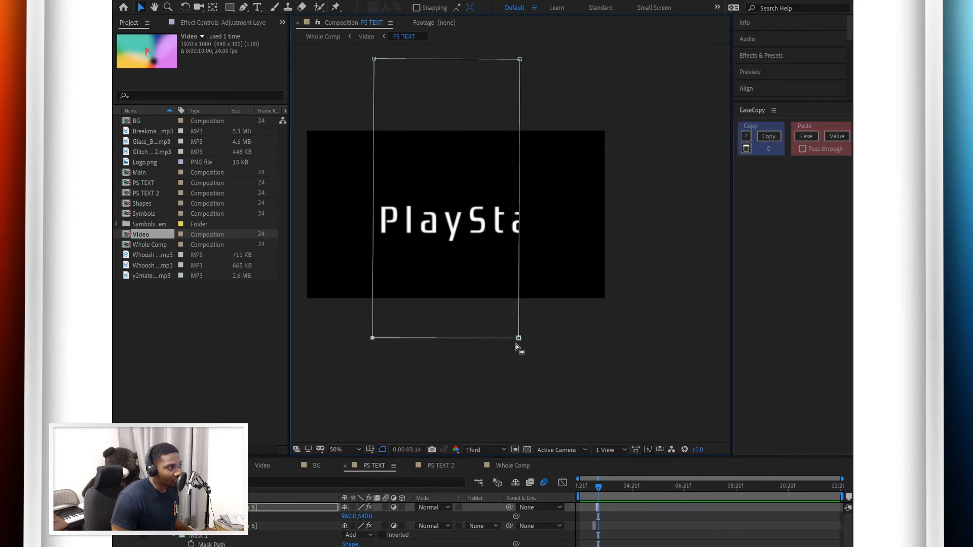
double_click(518, 338)
key("Escape")
left_click(372, 338, "shift")
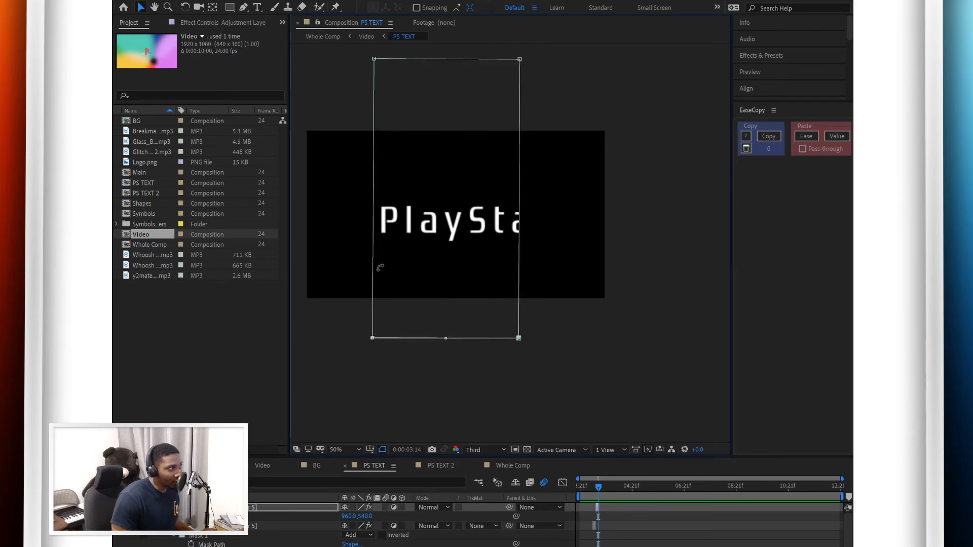
key("Escape")
left_click_drag(519, 336, 512, 218)
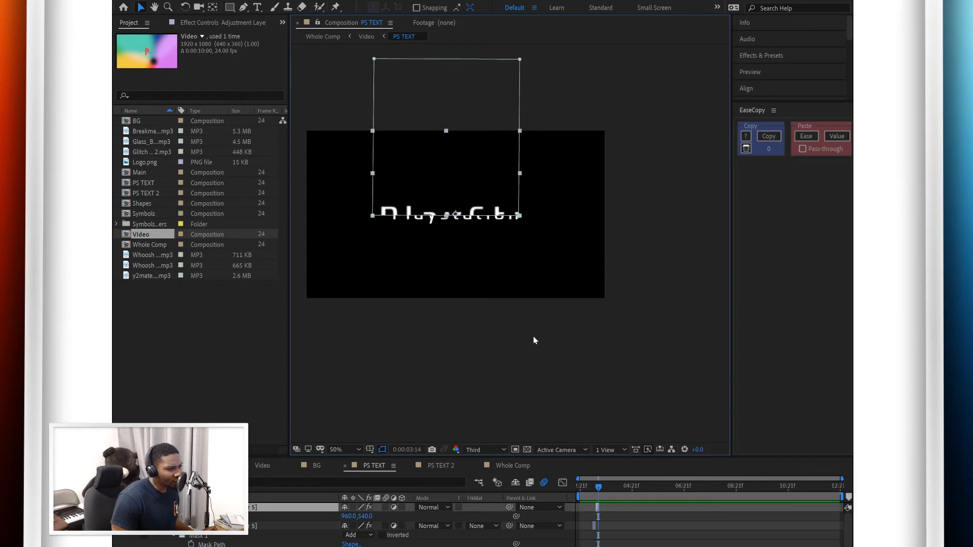
left_click(527, 314)
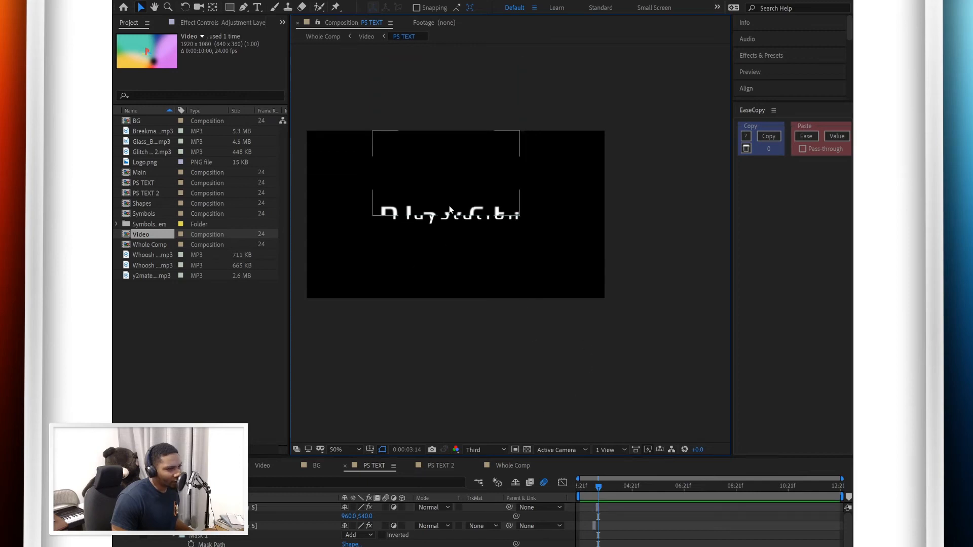
key("ctrl+z")
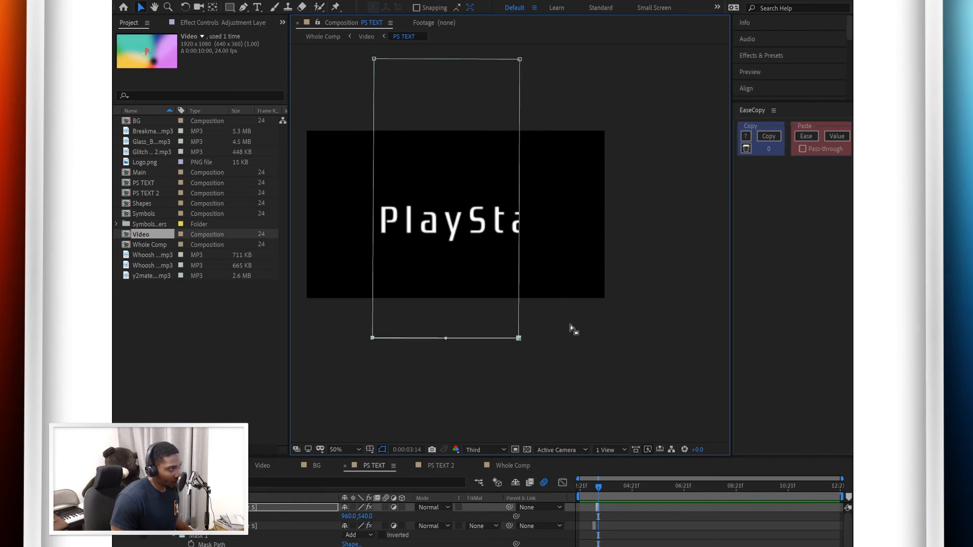
- Examine the second adjustment layer's narrow vertical mask at 0:00:03:10 and the horizontal slice mask at 0:00:03:06
left_click(254, 529)
left_click_drag(600, 485, 593, 485)
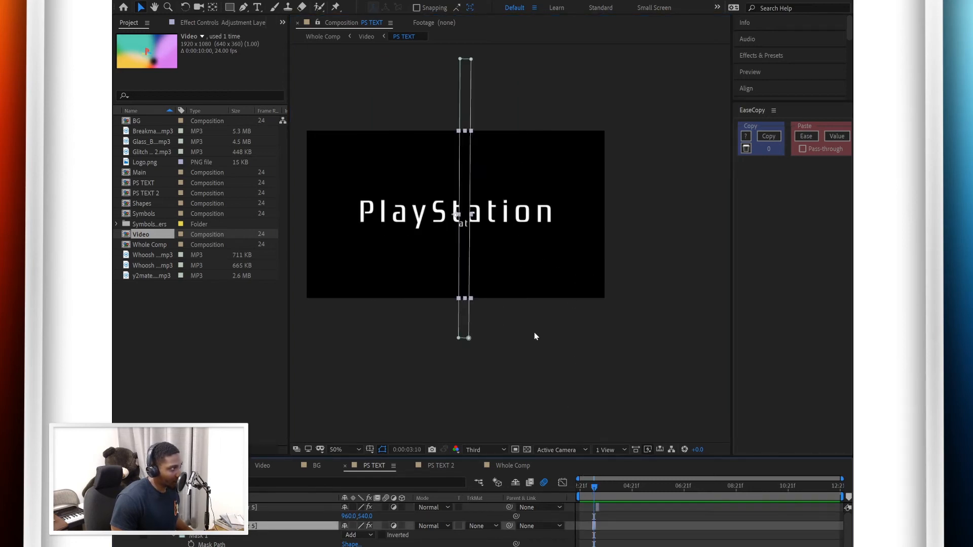
left_click(534, 335)
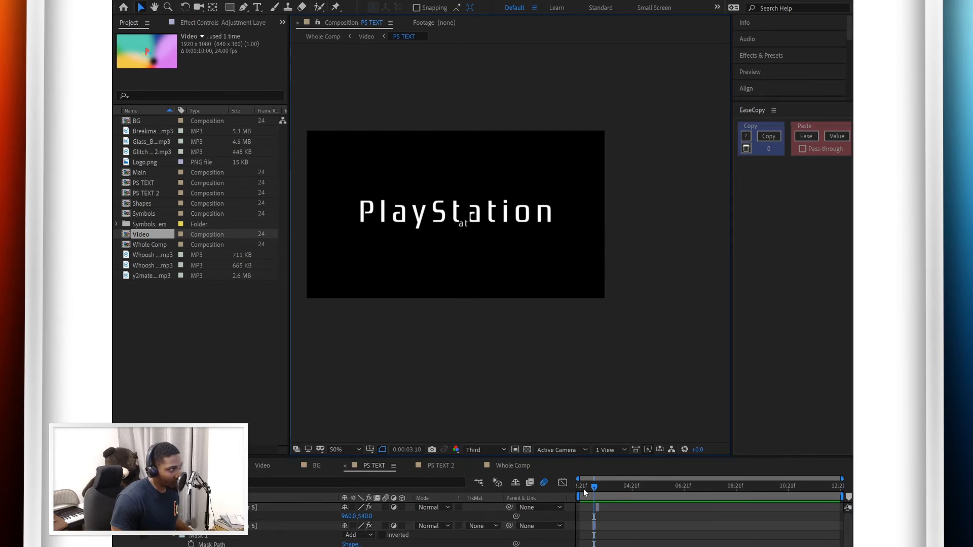
left_click_drag(593, 487, 589, 486)
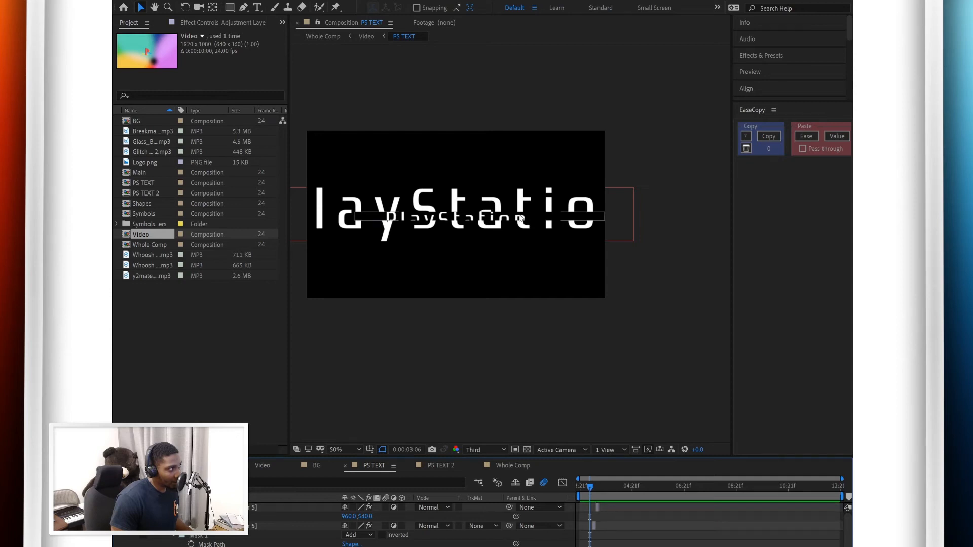
left_click(455, 215)
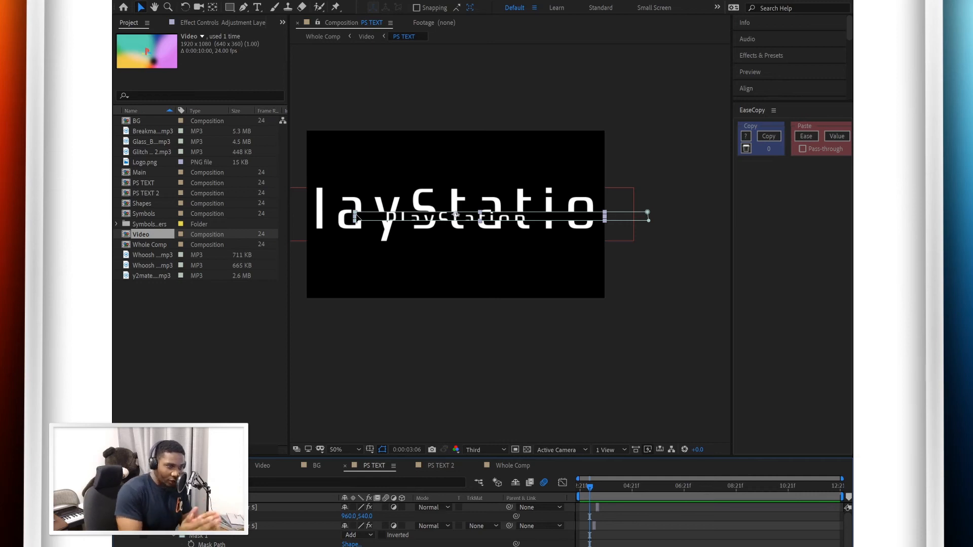
- Play PS TEXT from the start of the visible timeline to watch the masked lettering, and scrub the beginning of PS TEXT 2
left_click_drag(589, 495, 509, 496)
key("space")
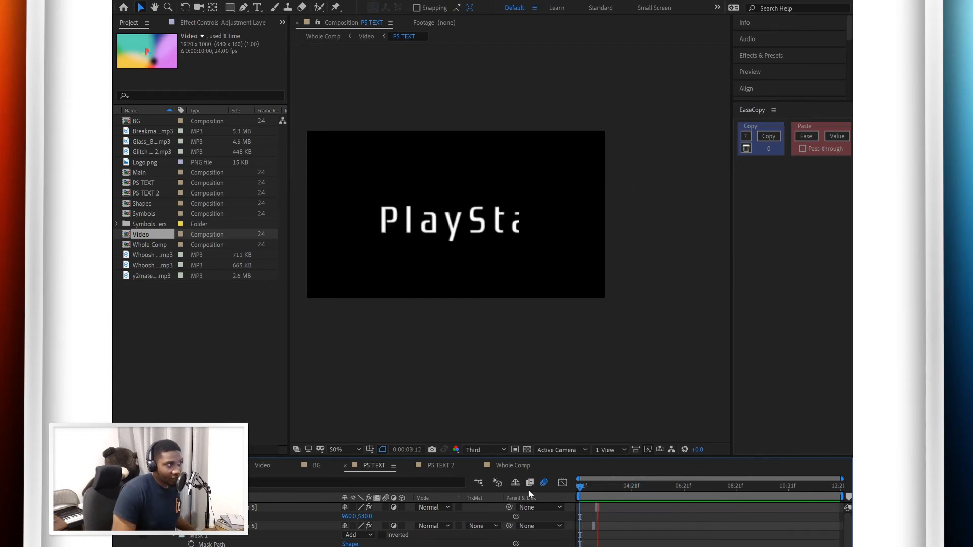
key("space")
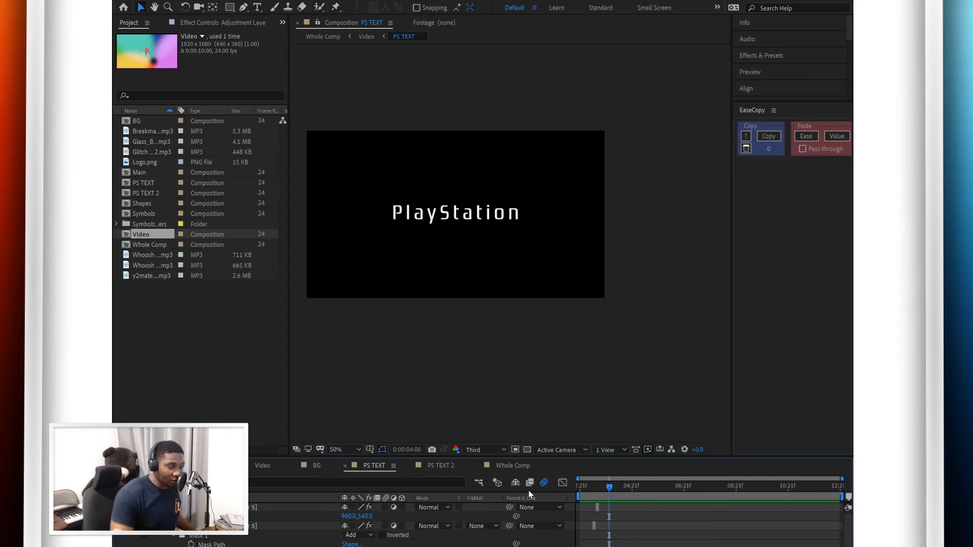
left_click(447, 467)
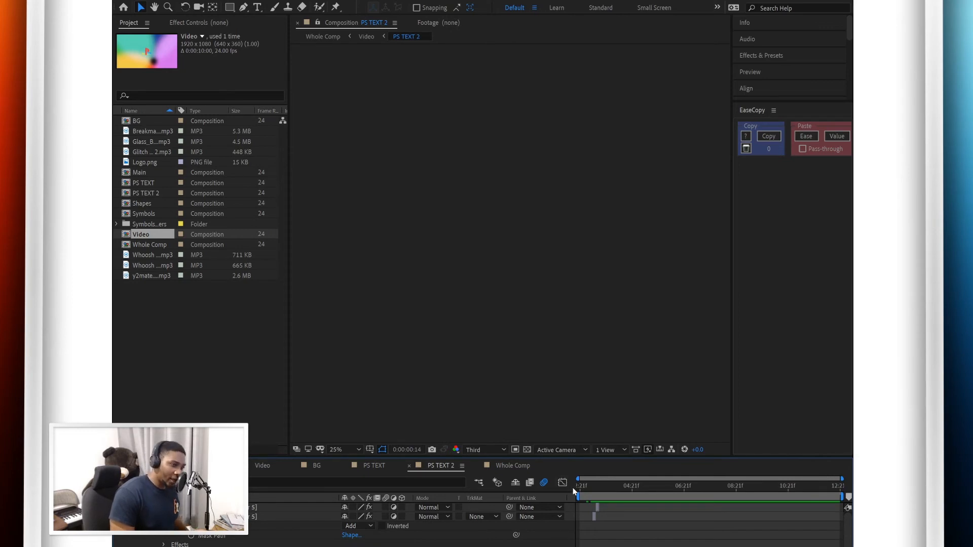
mouse_move(578, 488)
left_mouse_down()
mouse_move(603, 479)
mouse_move(588, 479)
left_mouse_up()
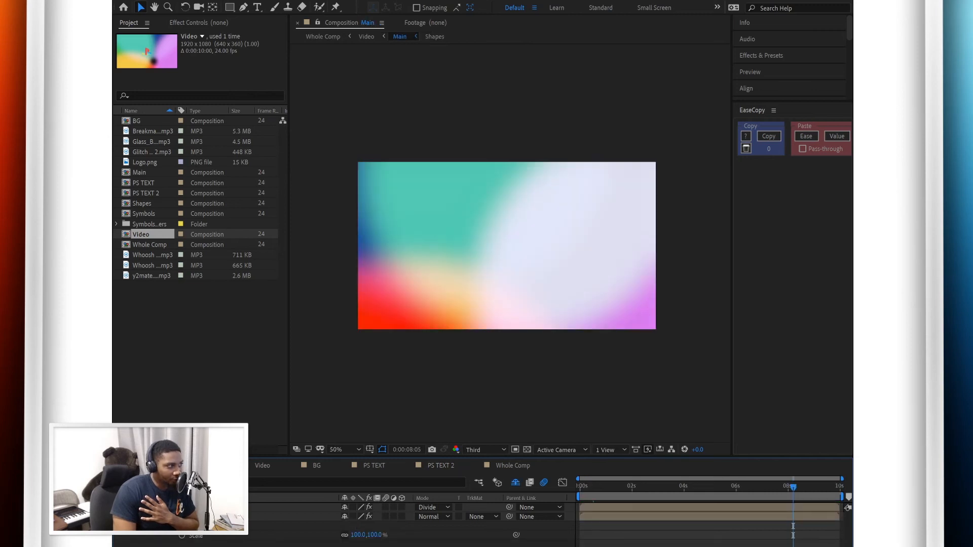
- Go to the end of Main, and scrub Whole Comp from its closing text back to the PlayStation logo at 0:00:08:07
left_click_drag(778, 478, 842, 477)
left_click(533, 468)
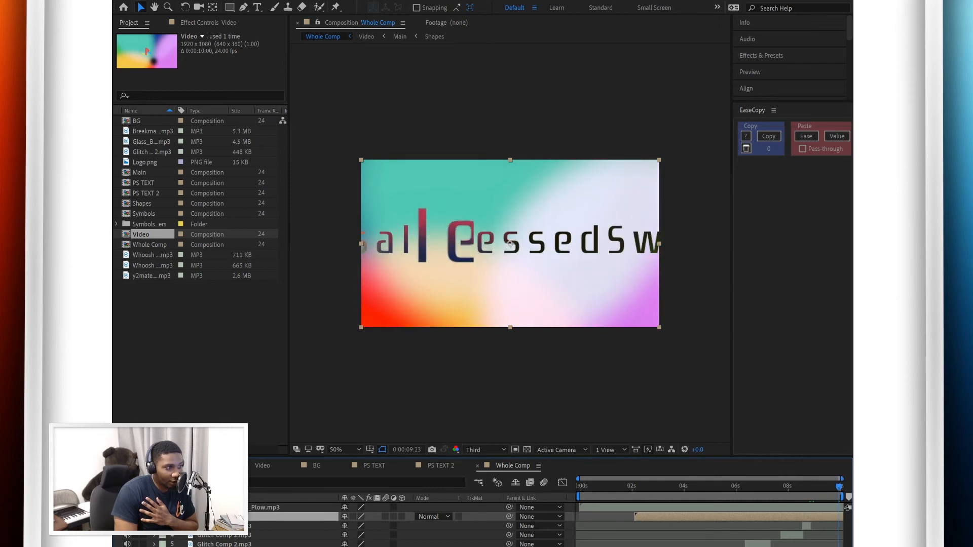
left_click_drag(837, 492, 795, 503)
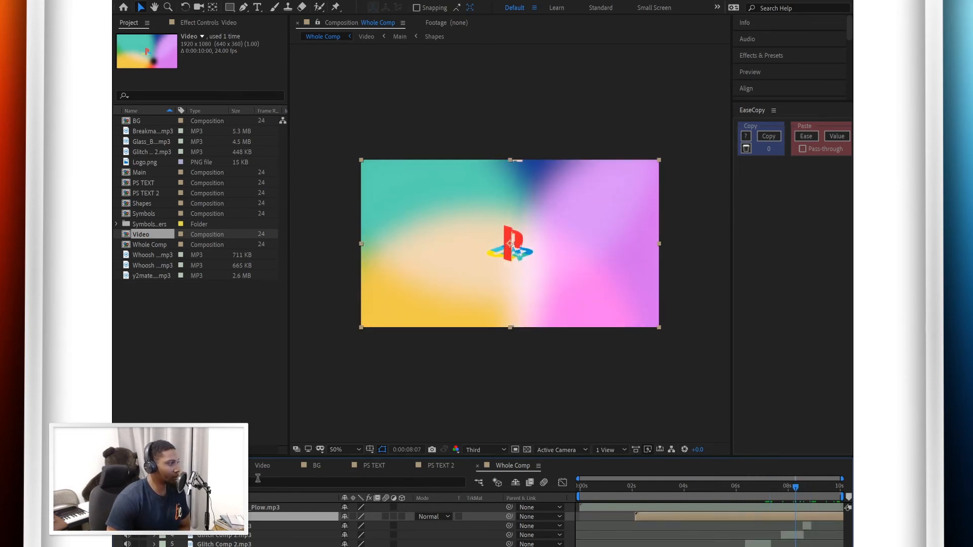
- In the Video composition at 0:00:06:16, move the bottom edge of the right-hand adjustment layer's mask up above the lettering, and down well below it
left_click(262, 465)
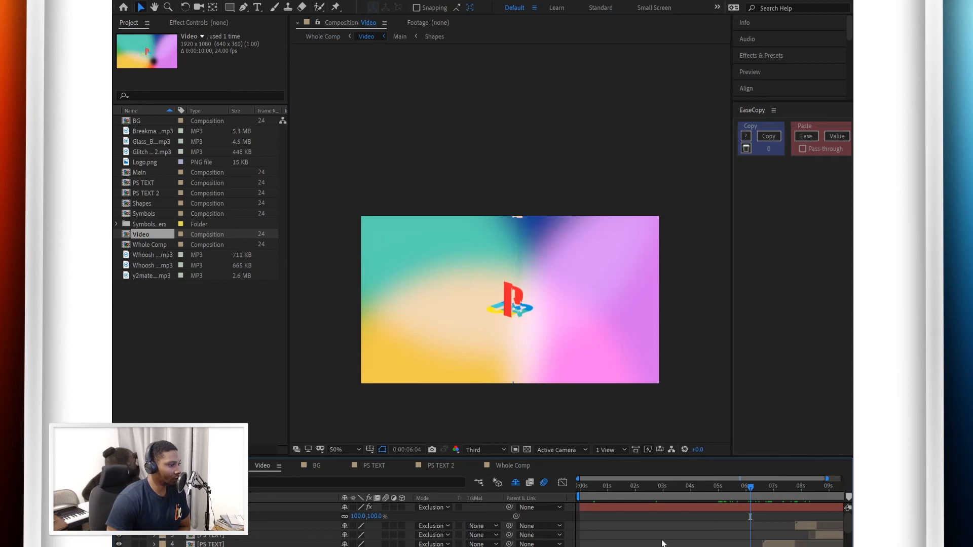
left_click_drag(749, 486, 764, 489)
left_click(588, 264)
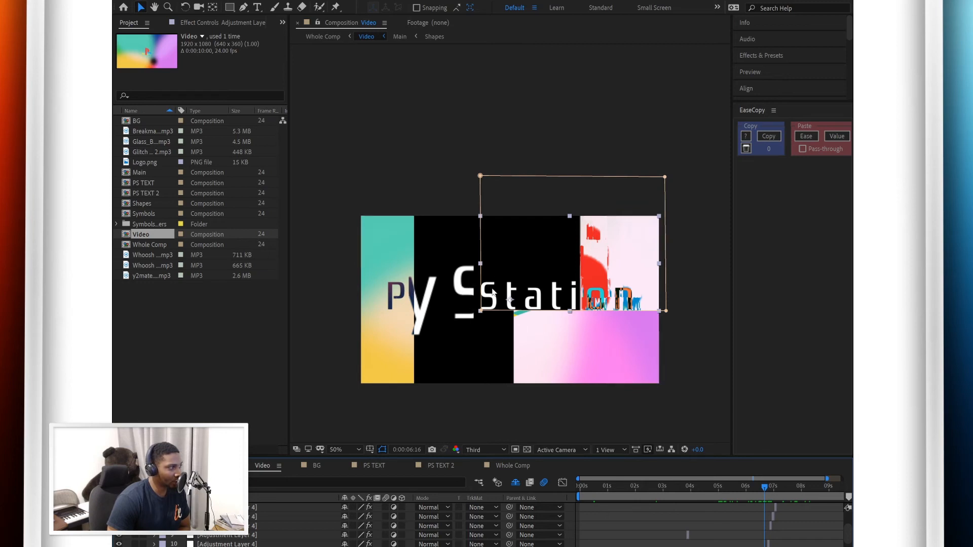
left_click(485, 316)
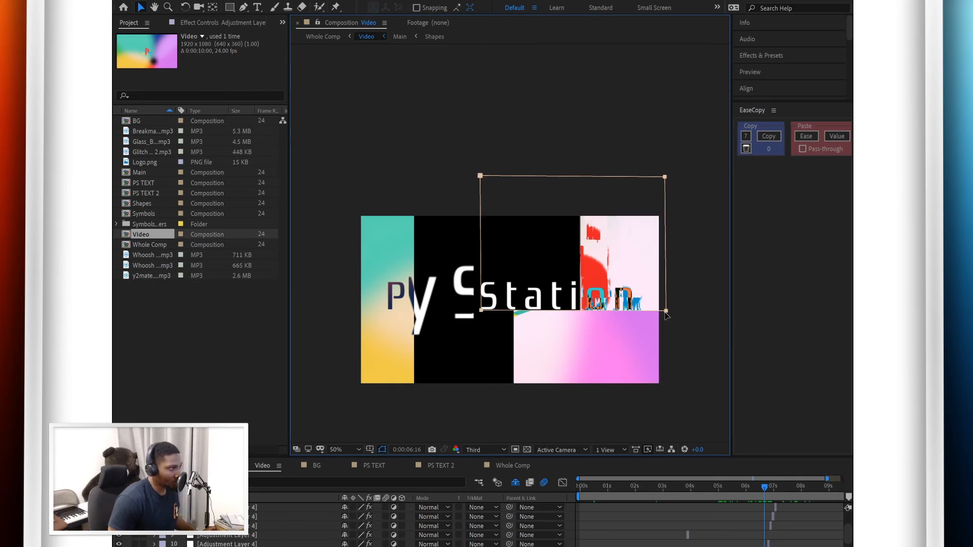
left_click_drag(481, 311, 643, 310)
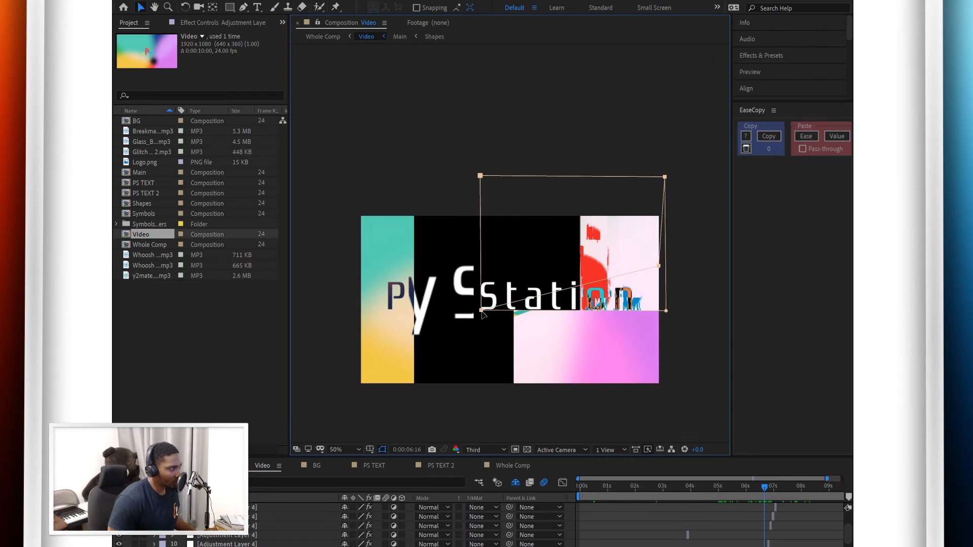
left_click_drag(480, 309, 481, 273)
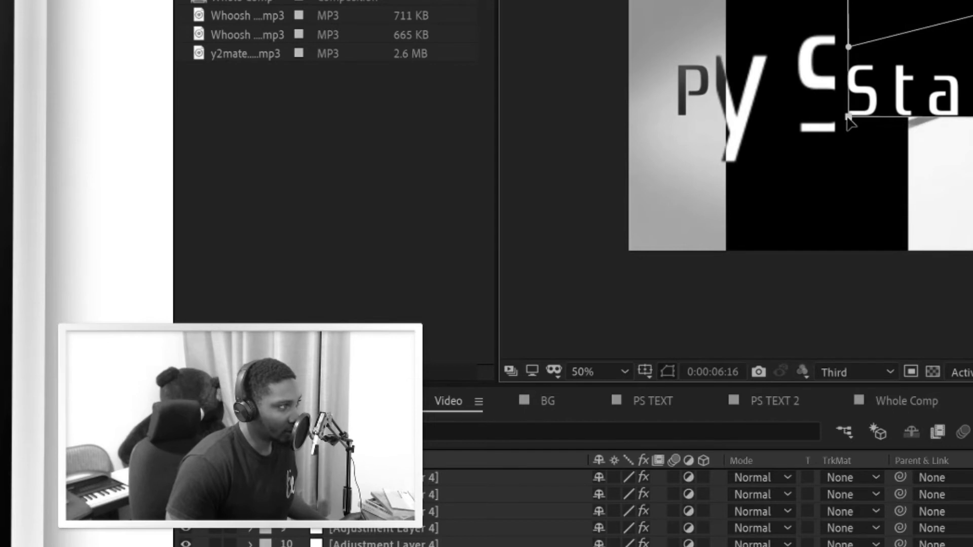
left_click_drag(481, 310, 480, 291)
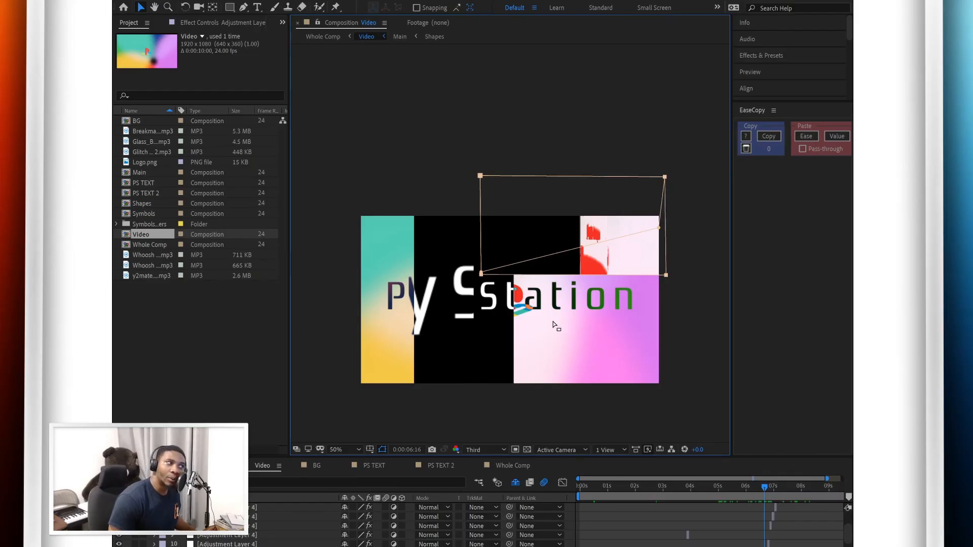
left_click_drag(665, 278, 666, 360)
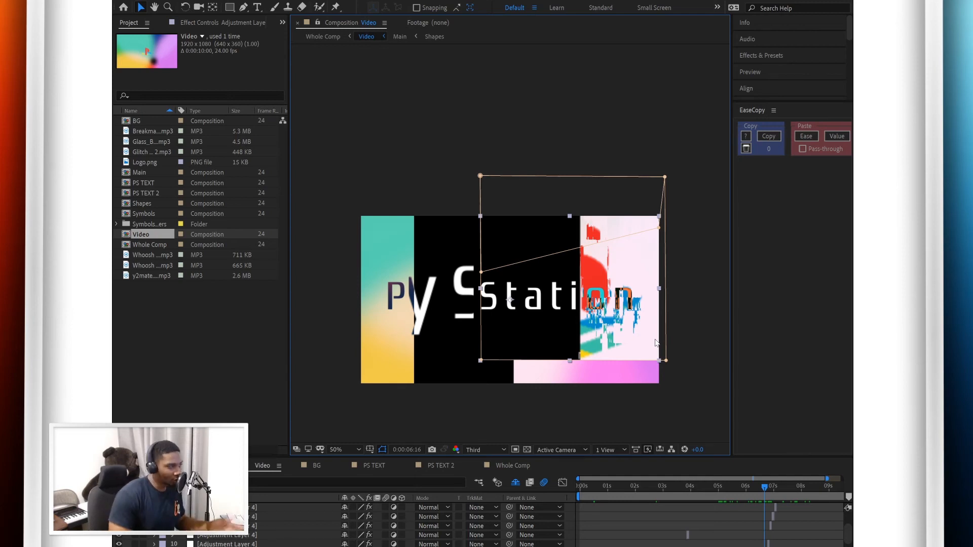
- Return to Whole Comp and select its audio layers one by one to examine the music, glitch and whoosh sounds
left_click(323, 36)
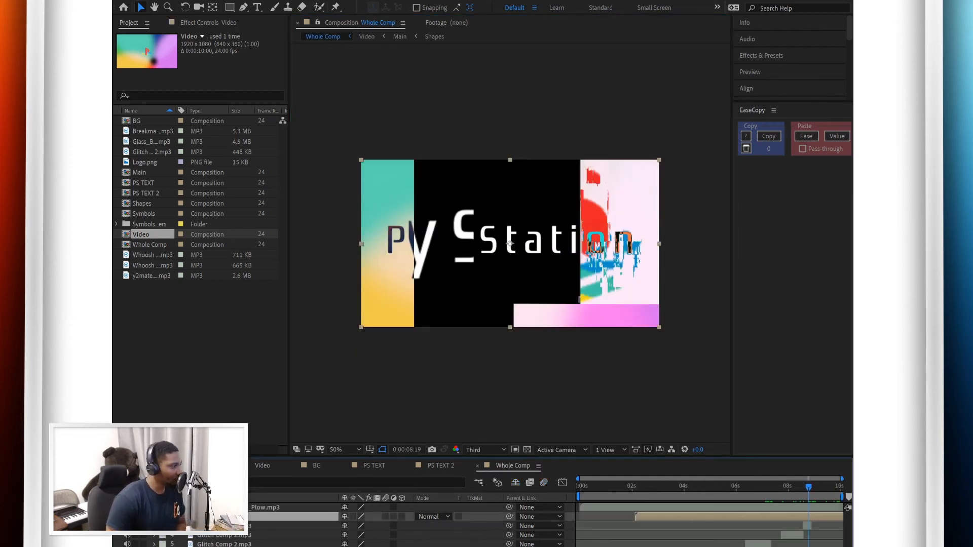
left_click(608, 504)
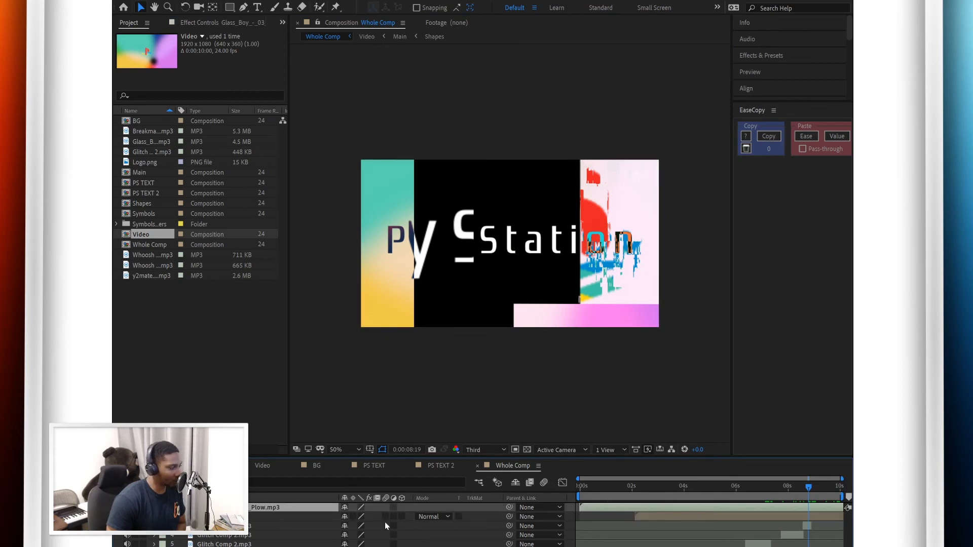
left_click(275, 526)
left_click(263, 535)
left_click(252, 544)
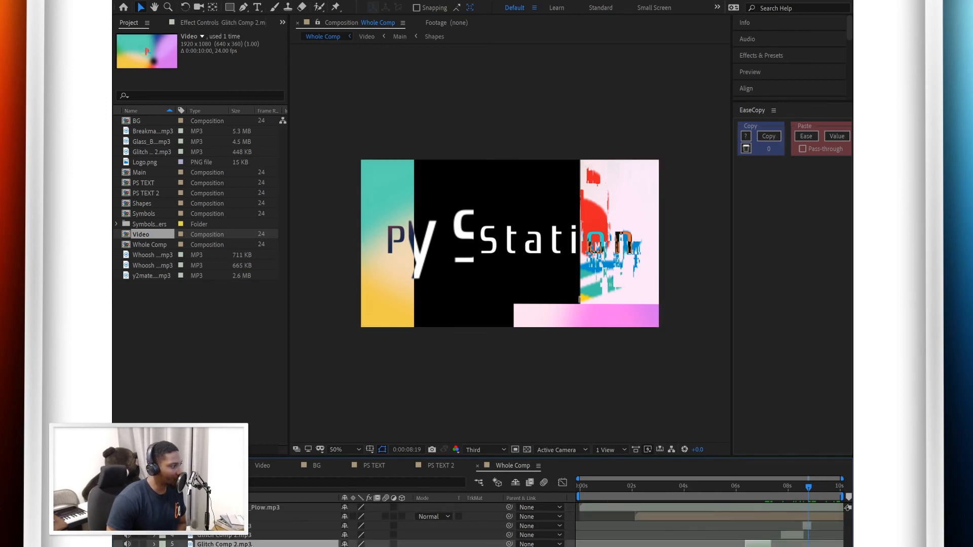
key("ctrl+Down")
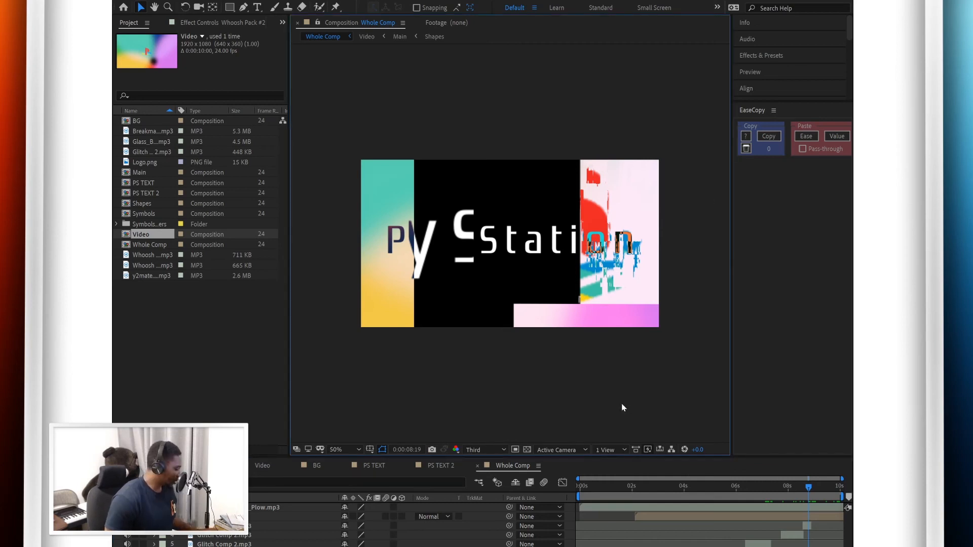
- Maximize the Whole Comp viewer and enlarge the frame to examine the glitched PlayStation lettering
key("grave")
key("period")
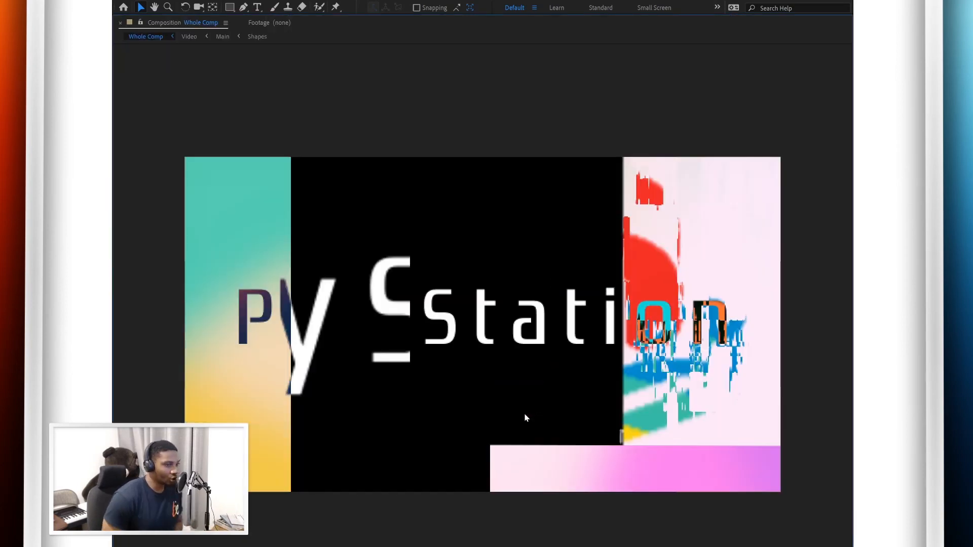